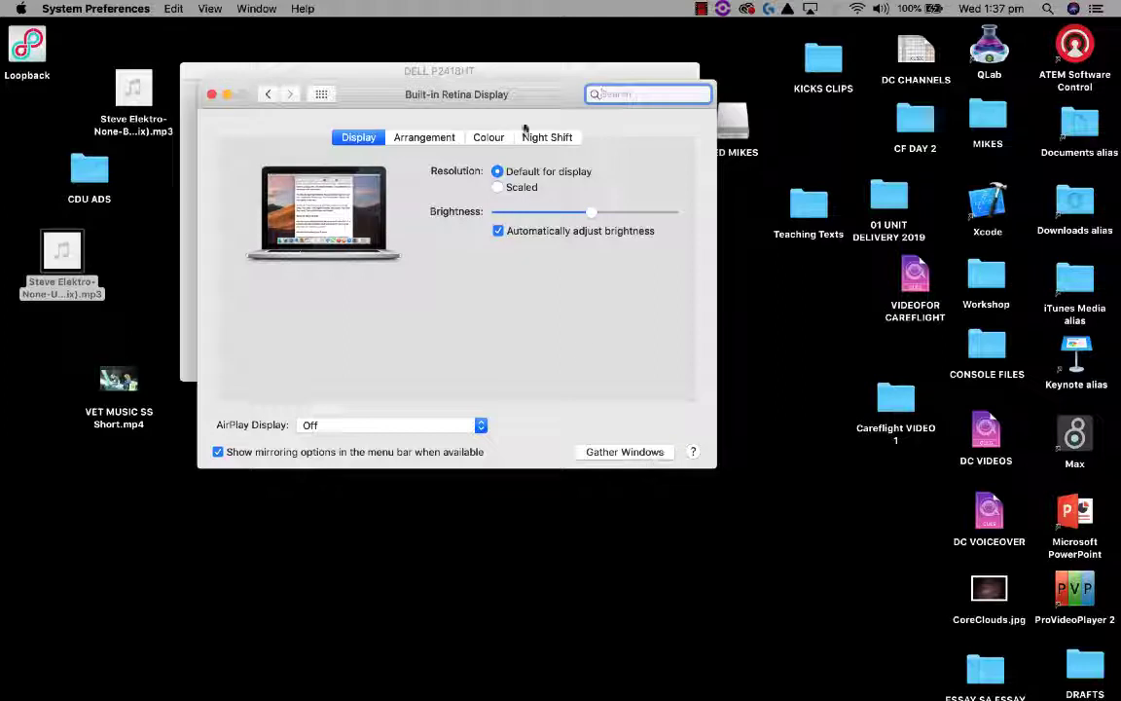
Rearrange the built-in and DELL P2418HT display settings windows and view the display arrangement.
left_click_drag(533, 68, 577, 211)
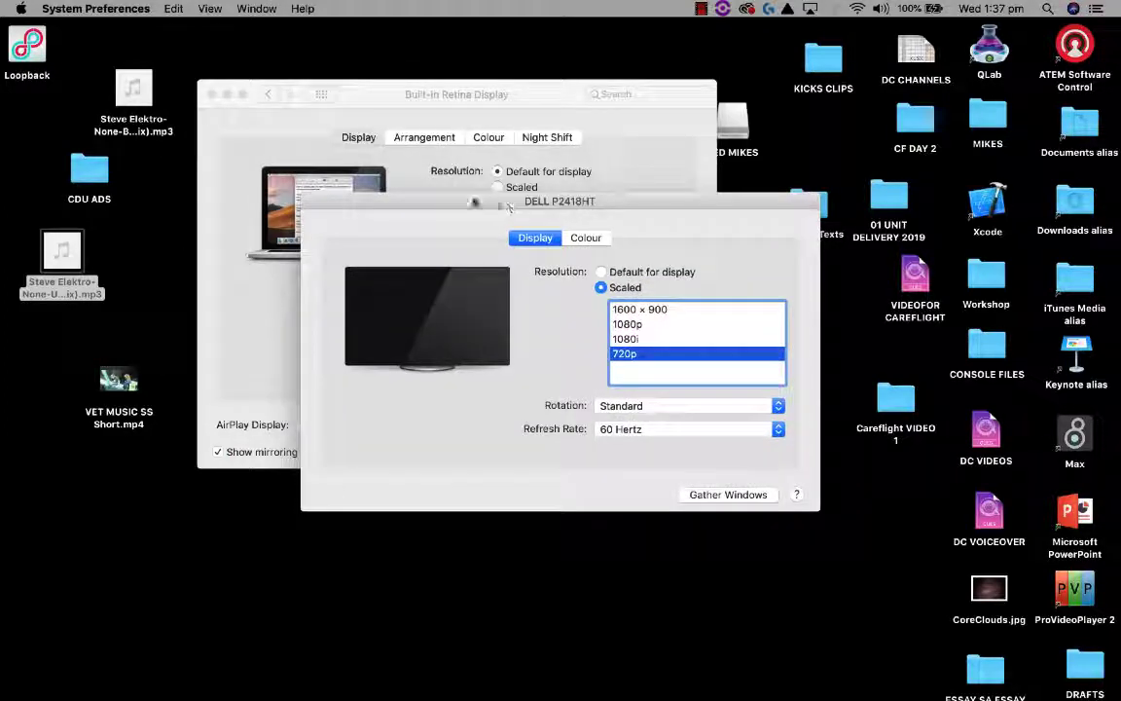
left_click_drag(475, 203, 470, 498)
left_click(401, 138)
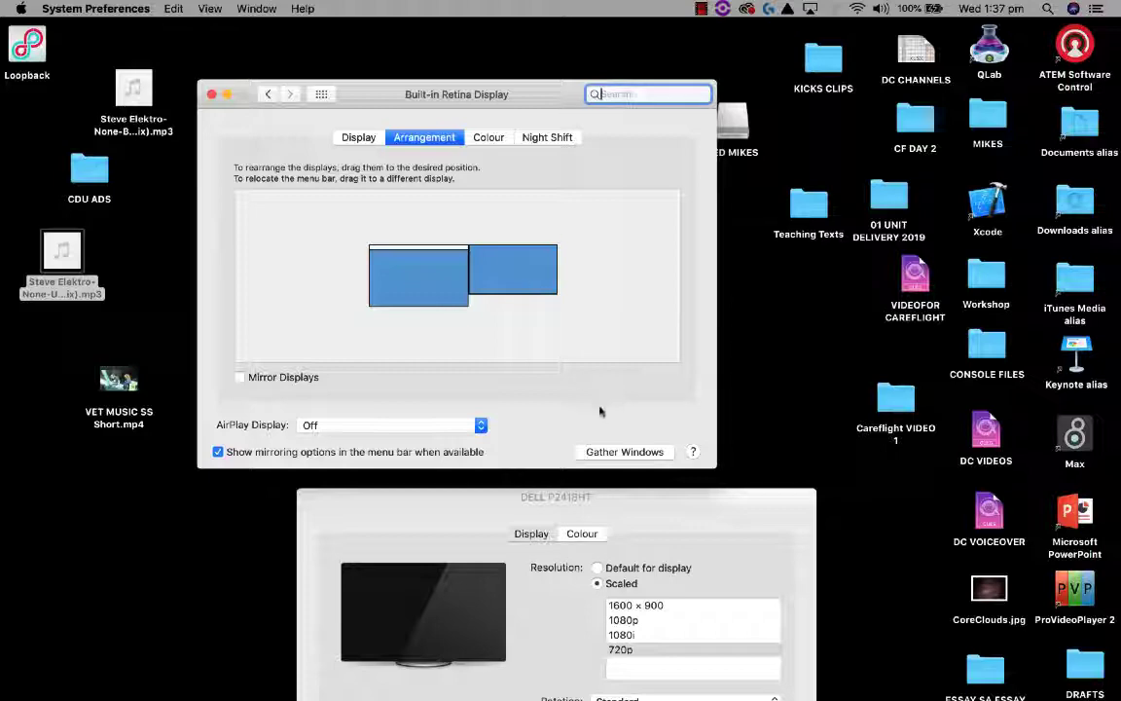
left_click(634, 453)
left_click_drag(424, 74, 493, 112)
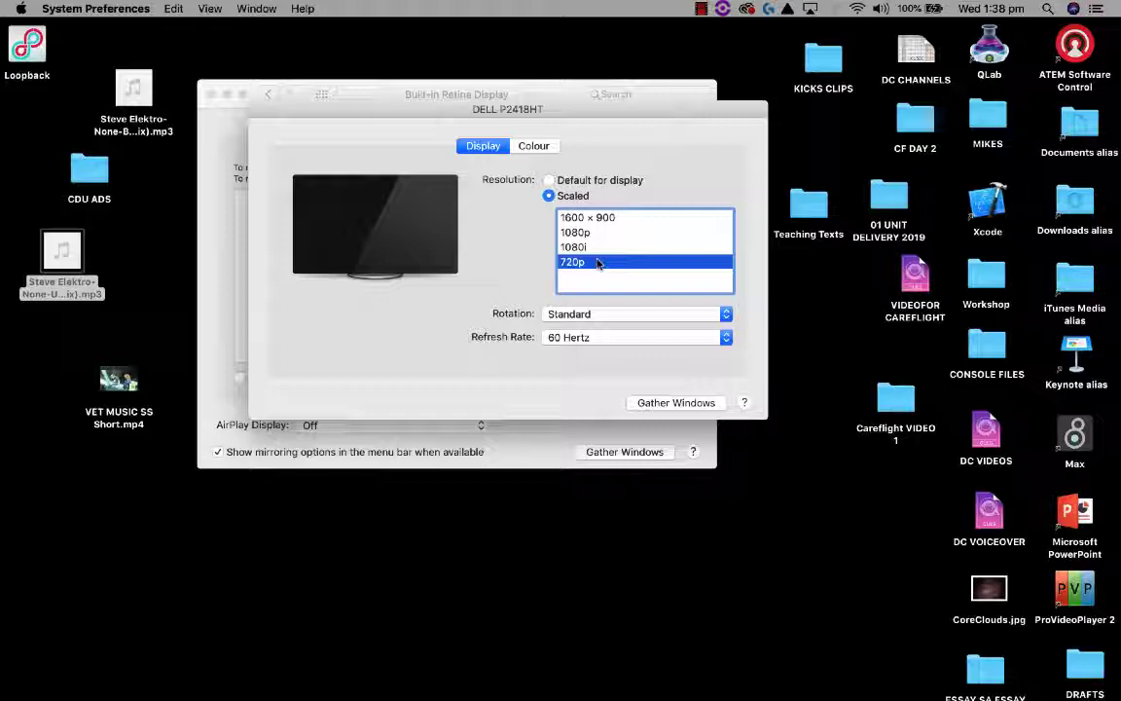
Reveal and browse the full list of scaled resolutions for the DELL P2418HT display.
left_click(550, 195, "alt")
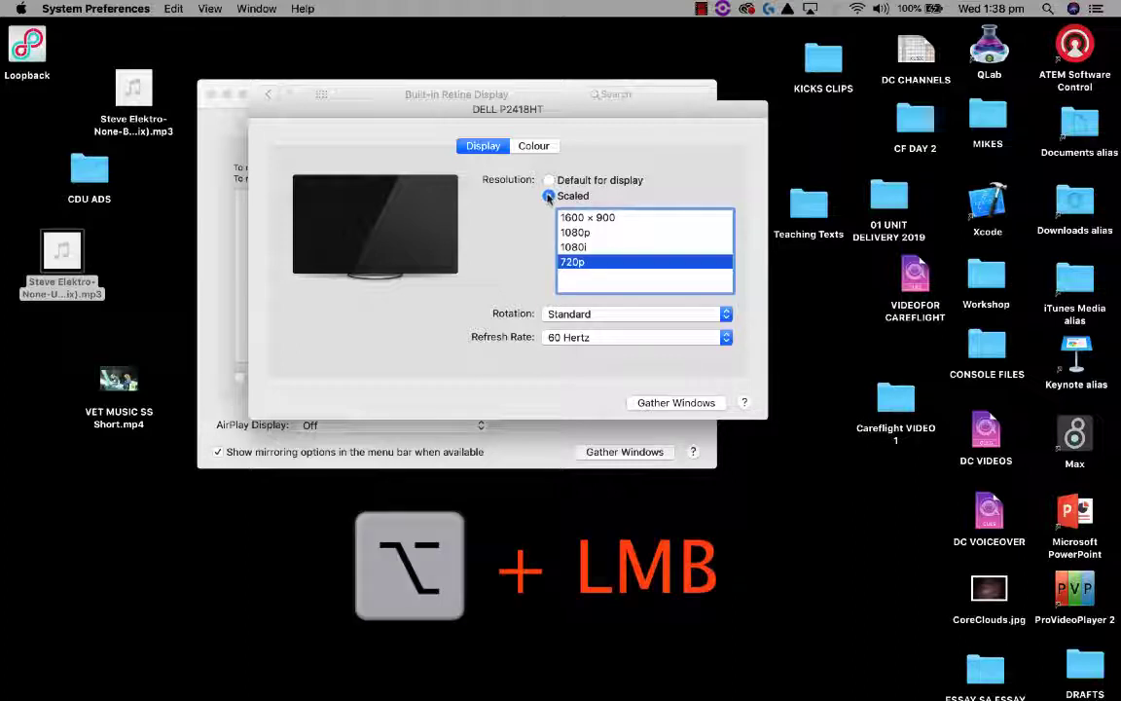
left_click(550, 195, "alt")
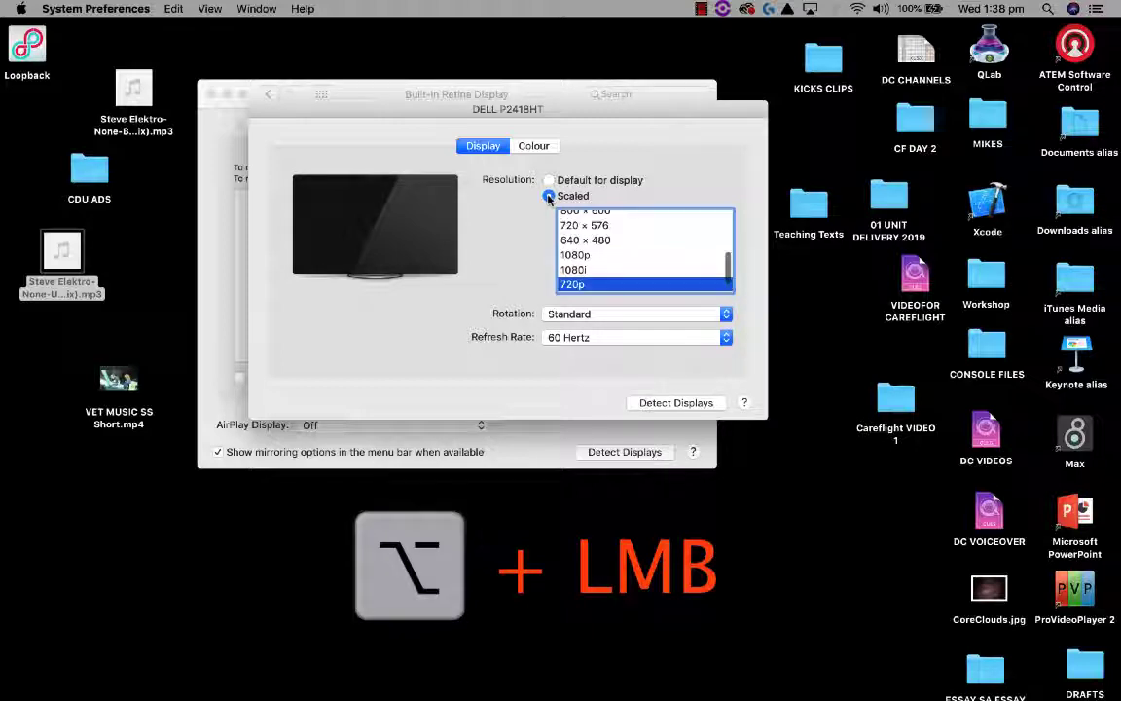
scroll(636, 245, "up", 10)
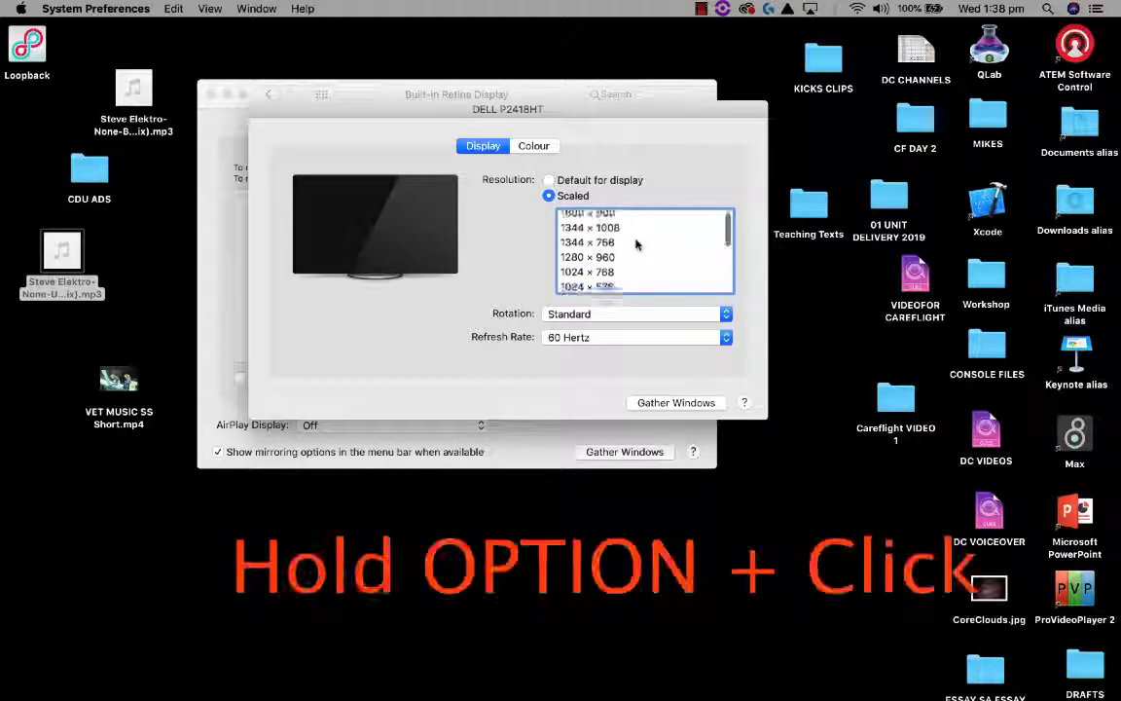
scroll(636, 245, "down", 5)
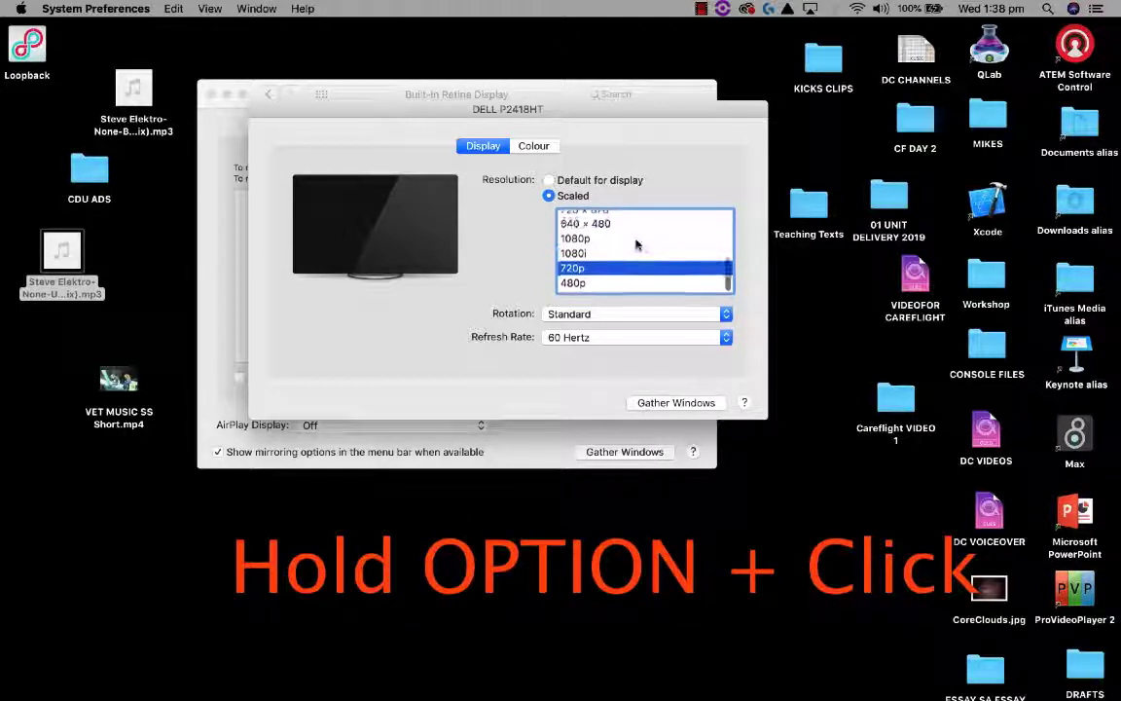
scroll(637, 245, "up", 3)
scroll(636, 245, "down", 3)
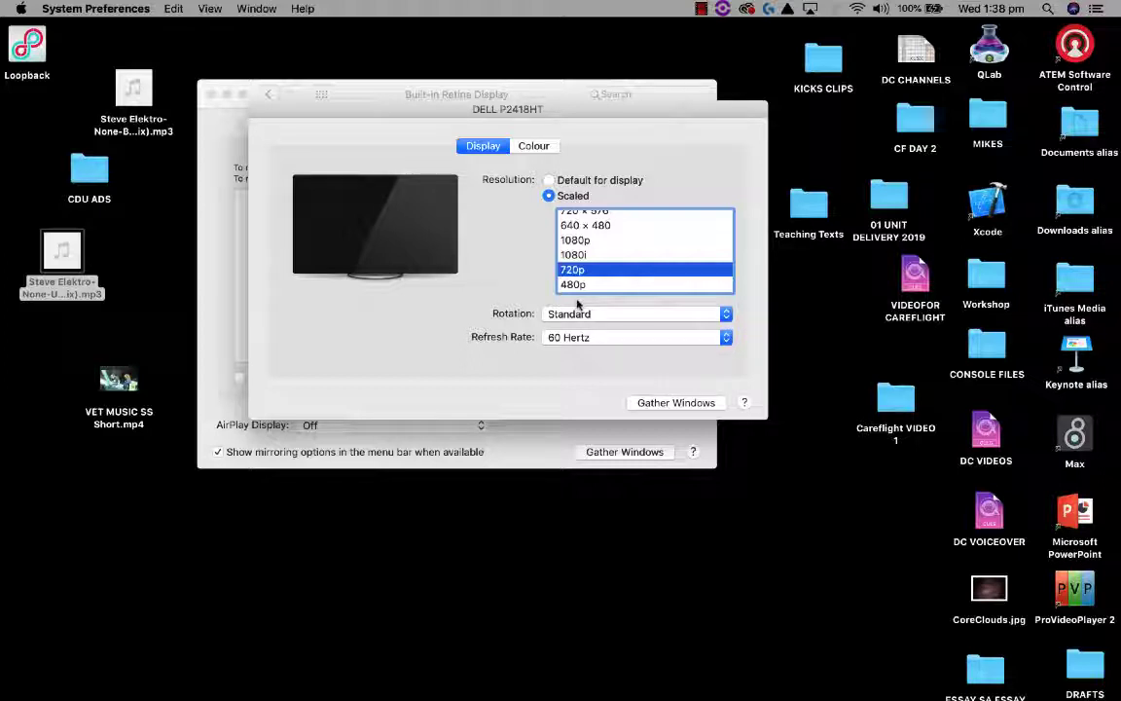
Close the display preferences window.
left_click(439, 94)
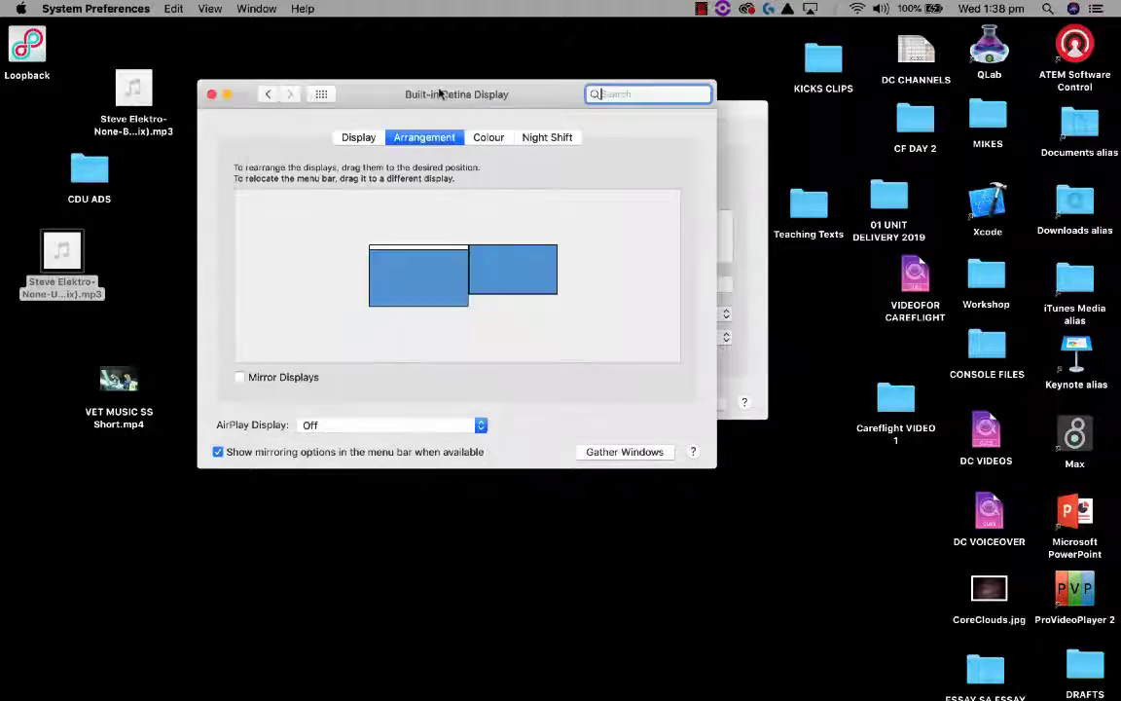
left_click(211, 94)
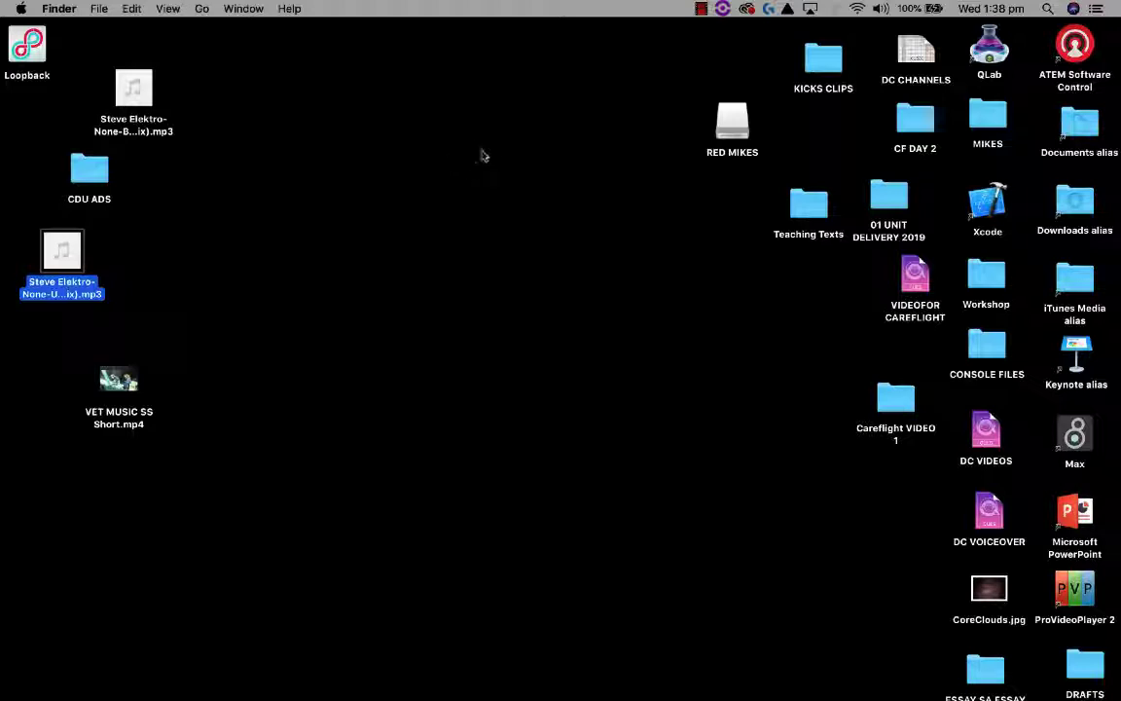
Open the desktop background settings from the desktop's context menu.
right_click(475, 250)
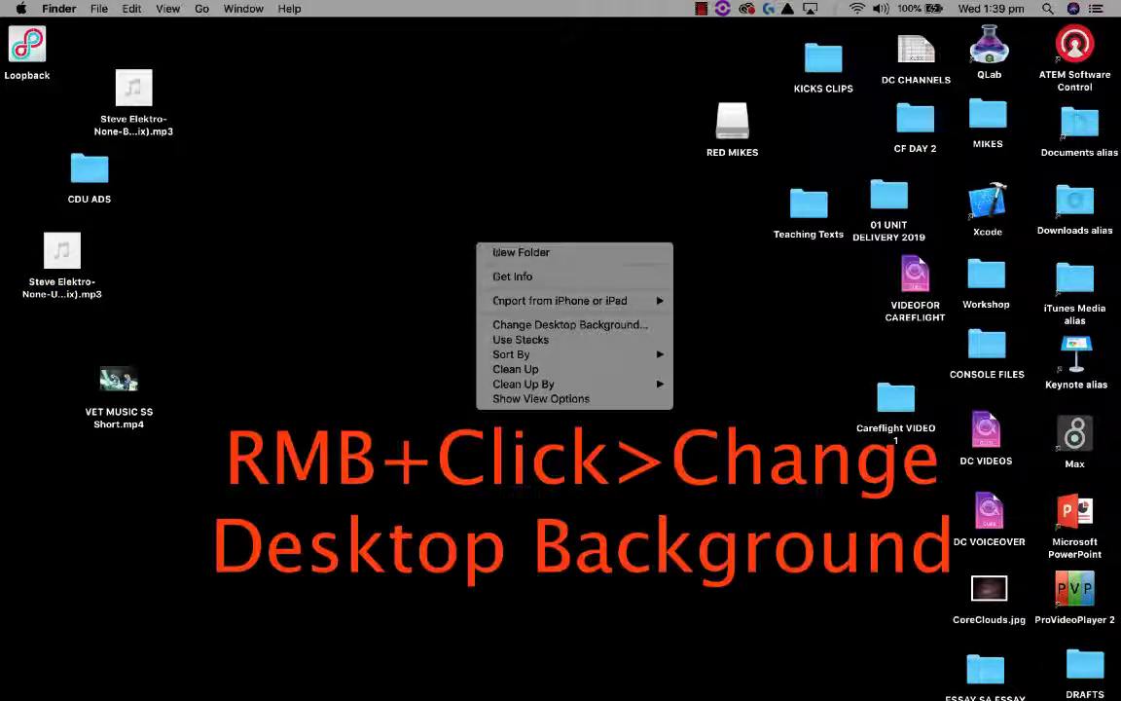
left_click(552, 325)
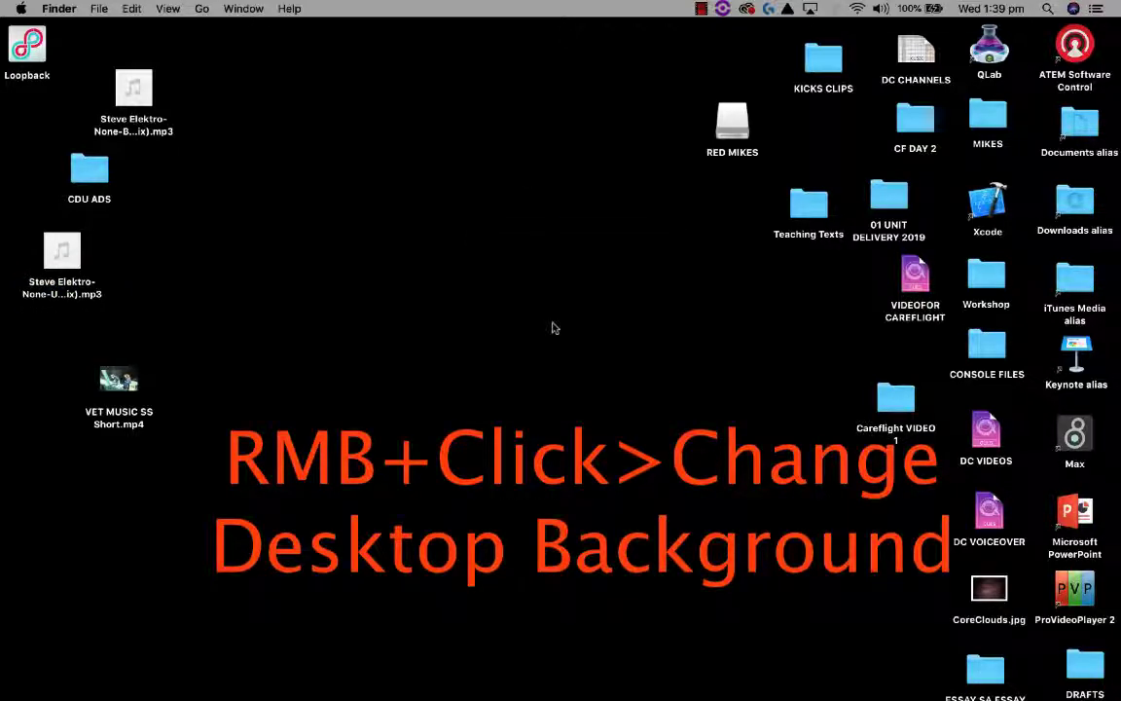
left_click(395, 269)
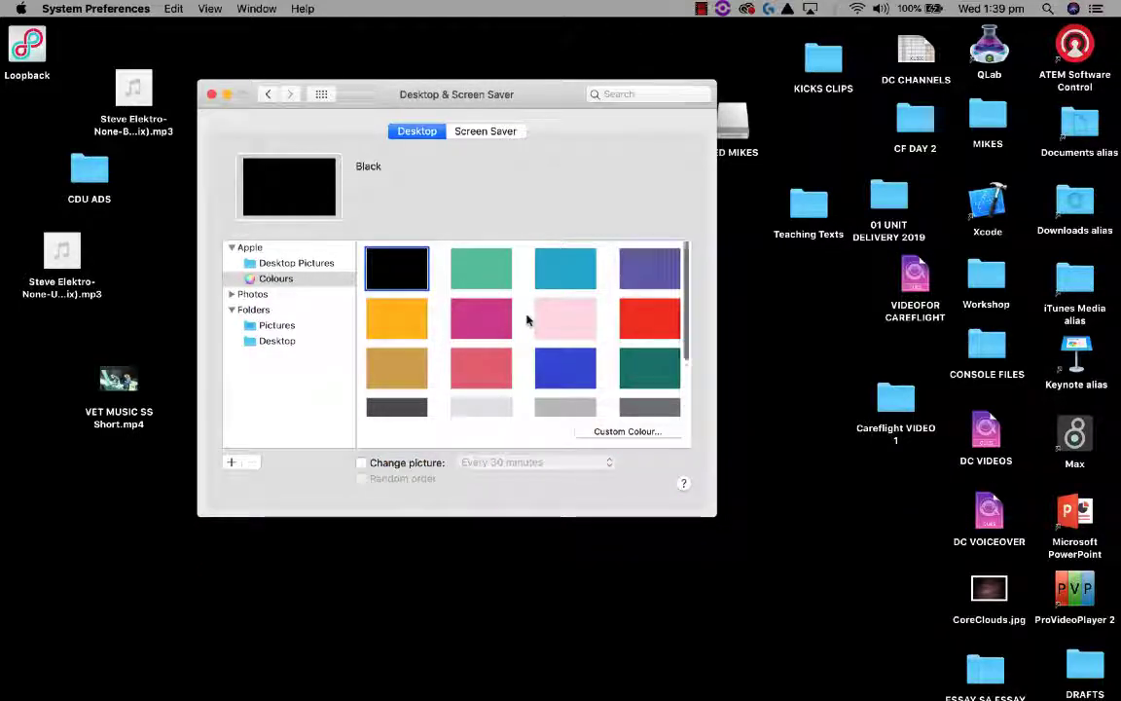
Set the desktop background colour to Turquoise Green.
scroll(528, 318, "down", 3)
scroll(527, 318, "up", 3)
left_click(477, 281)
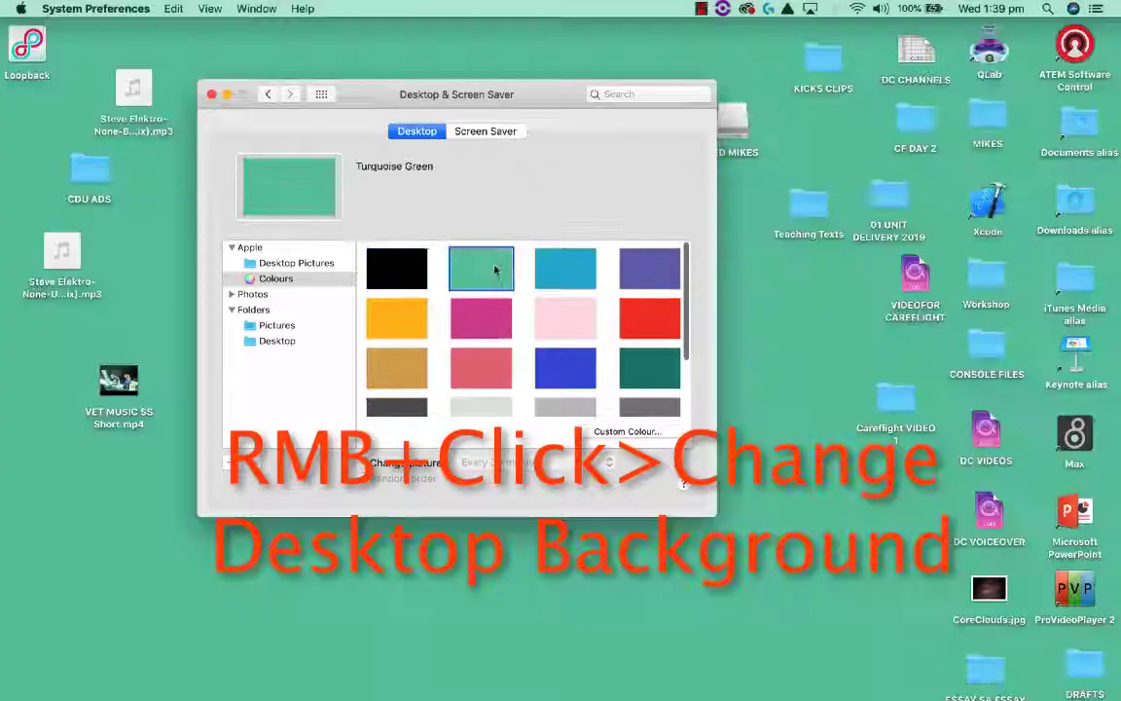
Choose a custom desktop colour and lower its brightness fully to black.
left_click(624, 436)
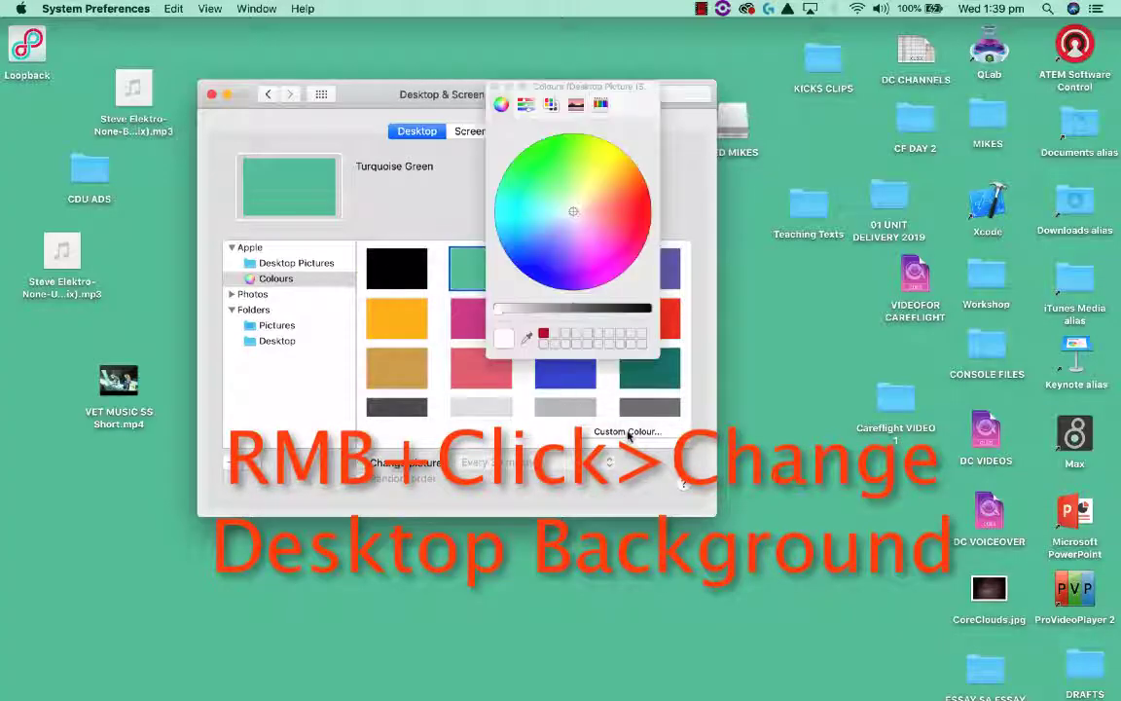
left_click(626, 309)
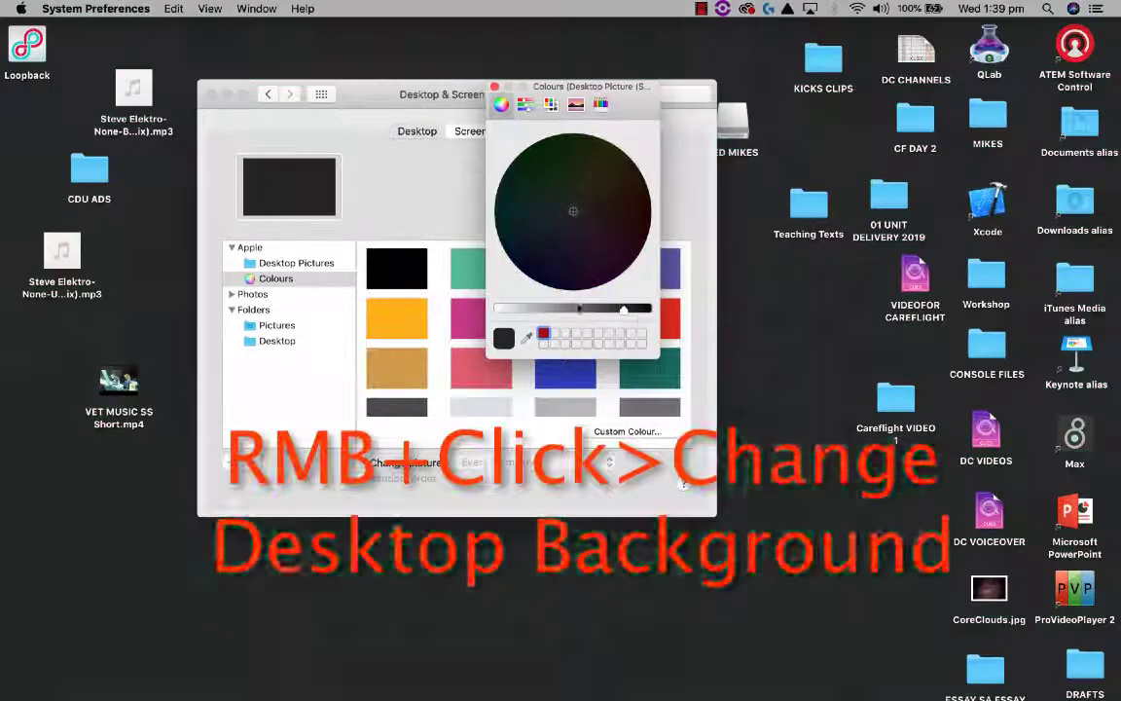
left_click_drag(626, 310, 702, 316)
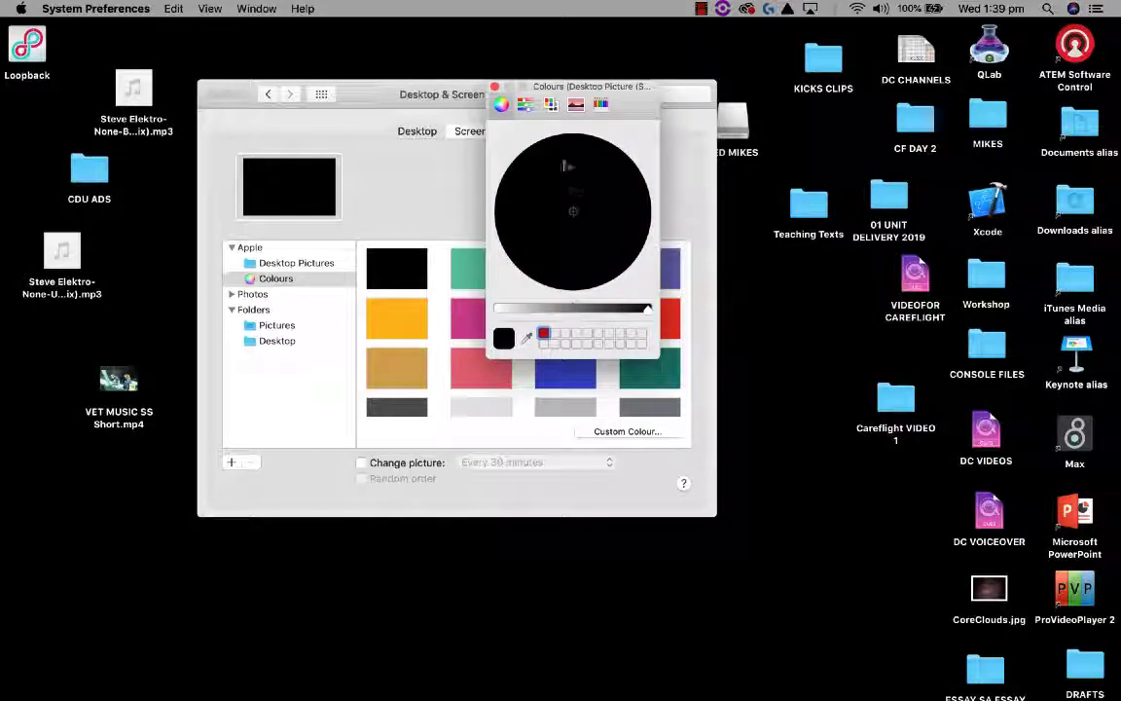
Close the colour picker and the Desktop & Screen Saver preferences.
left_click(495, 87)
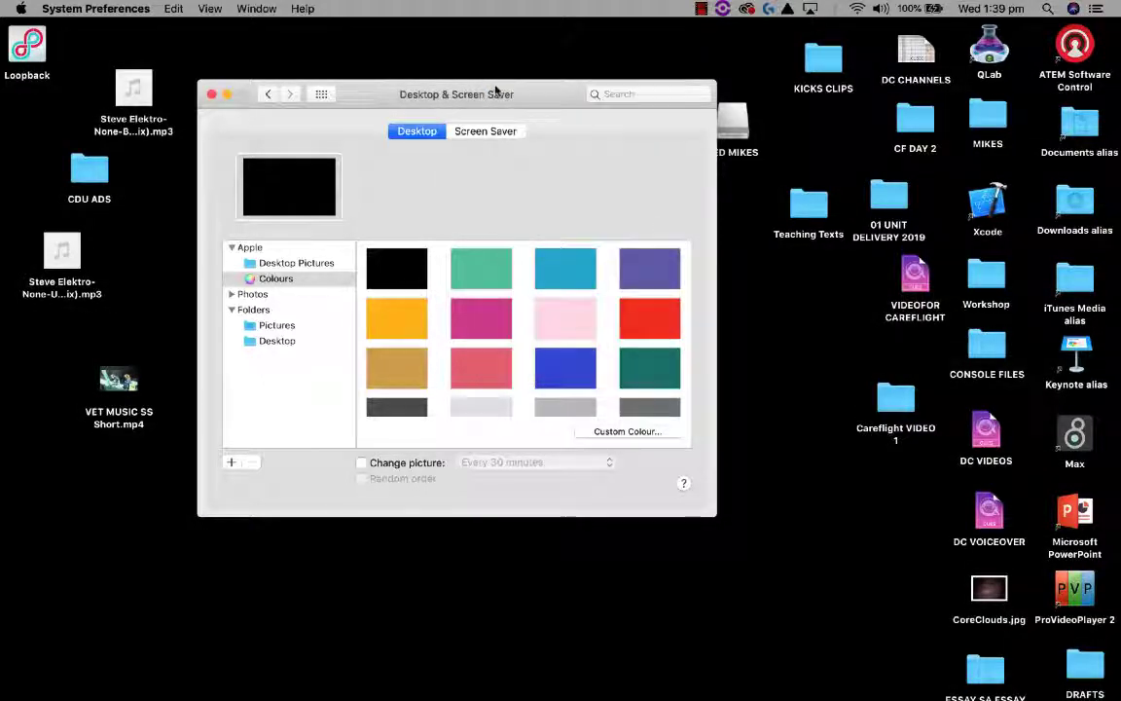
left_click(211, 94)
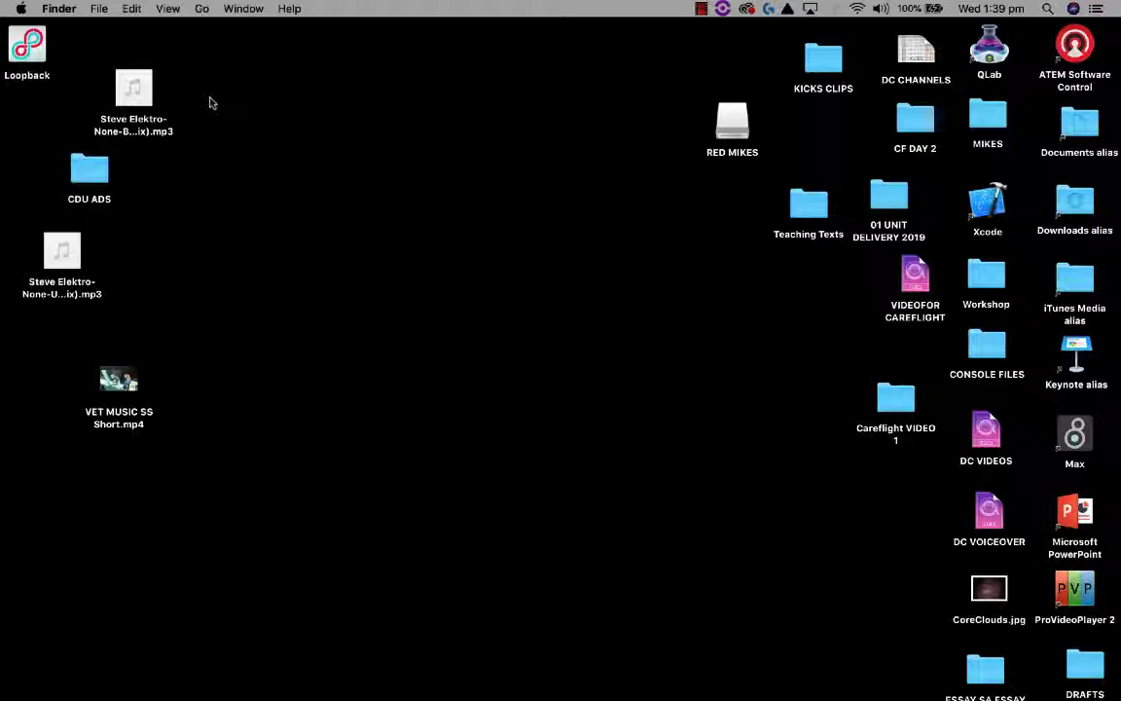
Launch QLab and reposition the Untitled Workspace 1 cue list window.
mouse_move(463, 682)
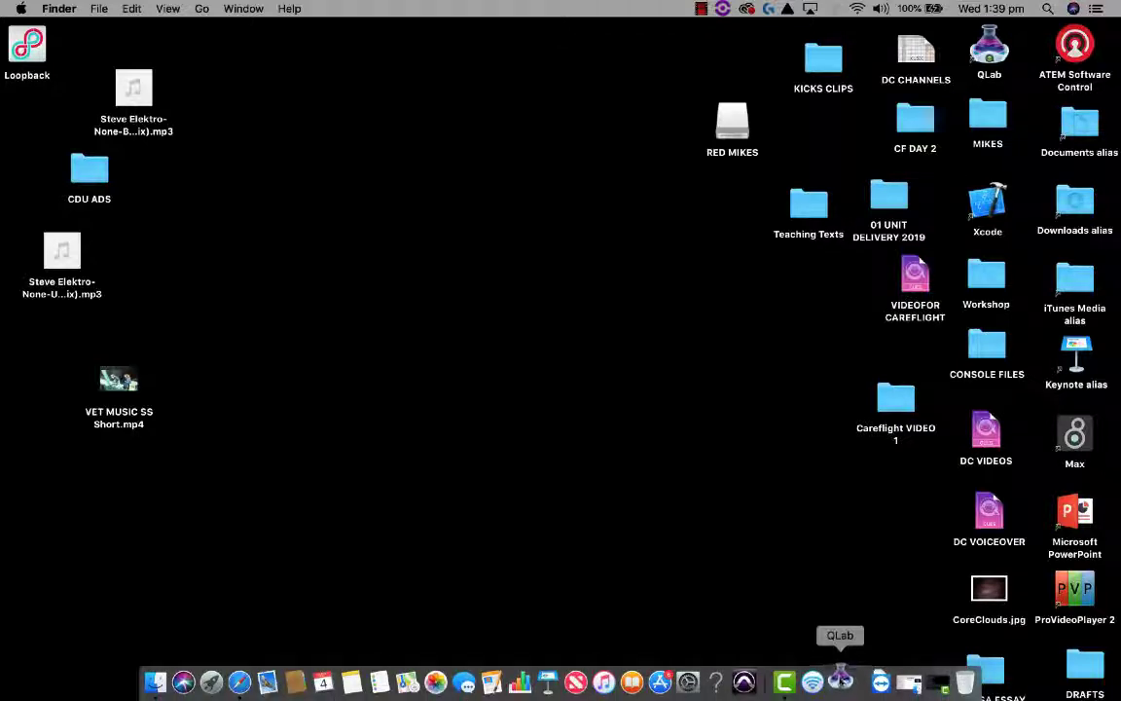
left_click(840, 678)
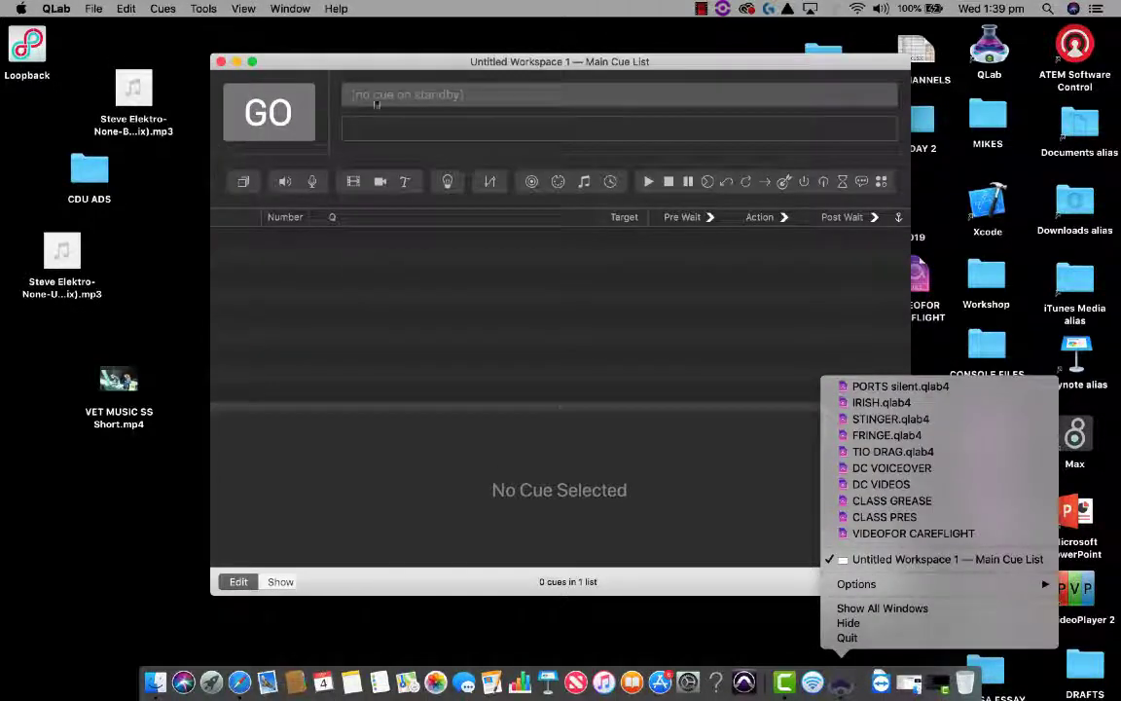
left_click(403, 71)
left_click_drag(428, 64, 373, 60)
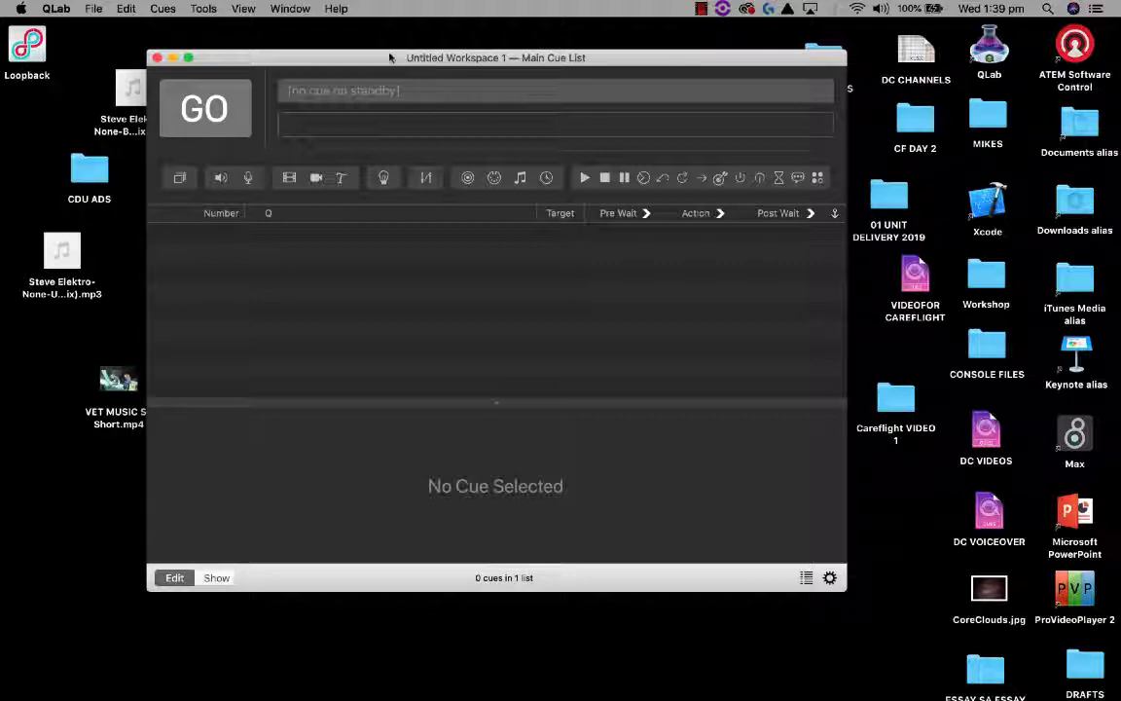
left_click_drag(412, 63, 496, 49)
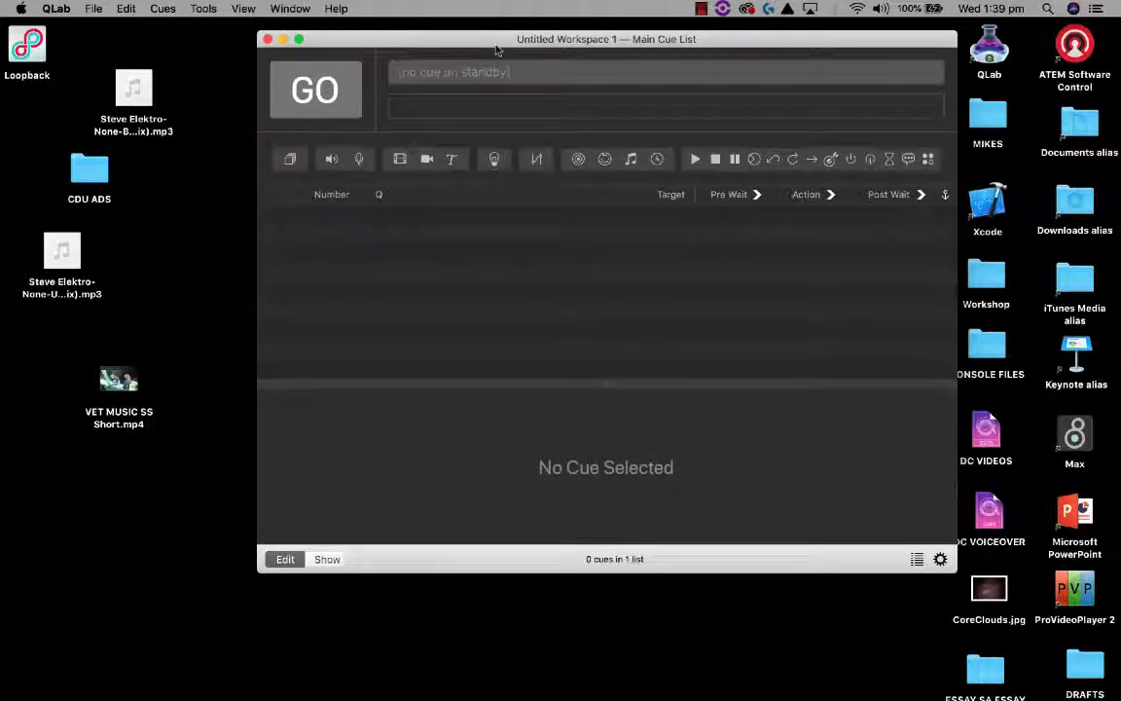
Open the workspace settings, review the Video surfaces and Audio patch assignments, then close settings.
left_click(290, 9)
left_click(320, 91)
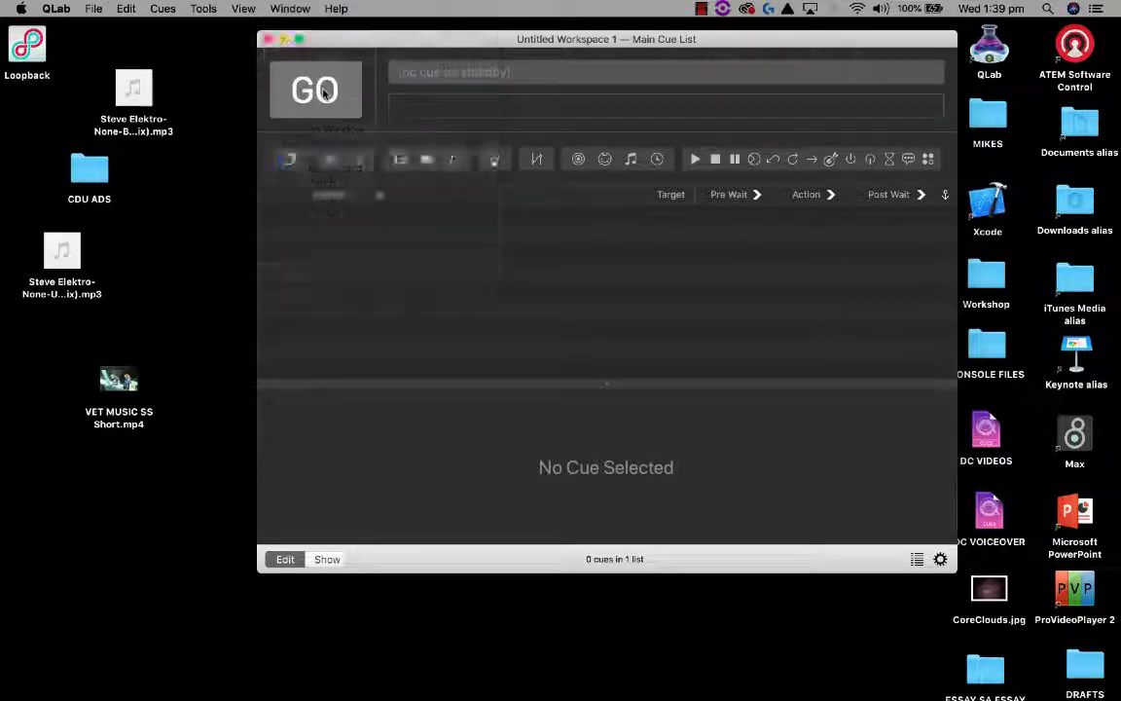
left_click(190, 142)
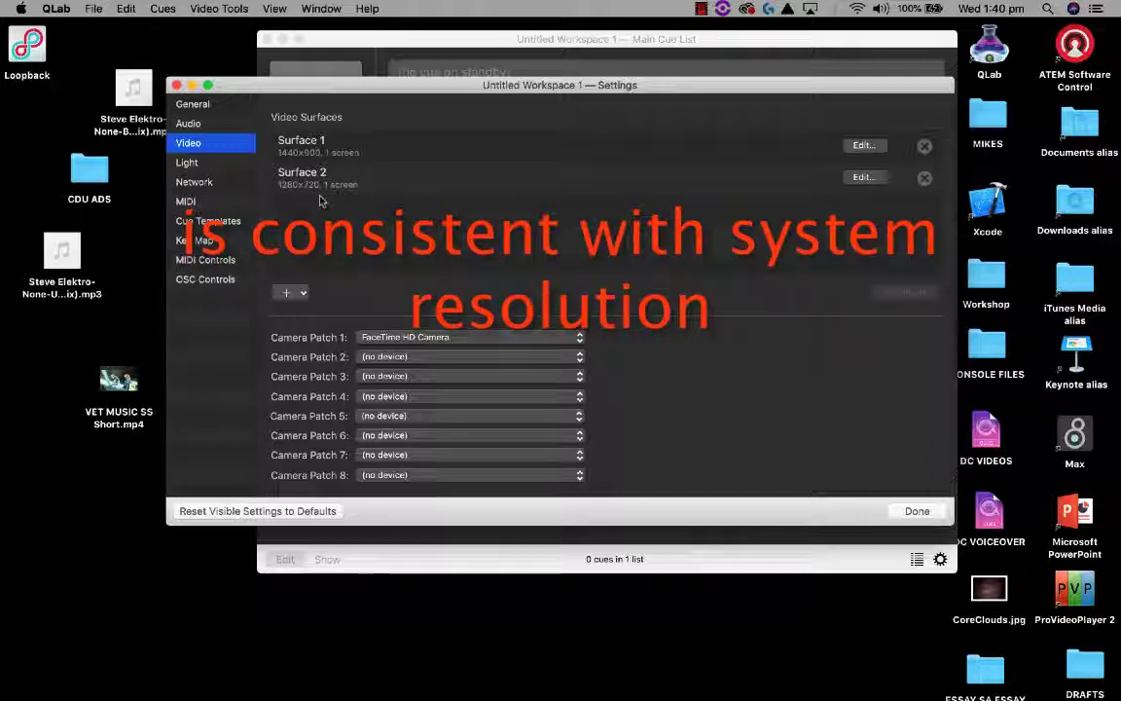
left_click(220, 125)
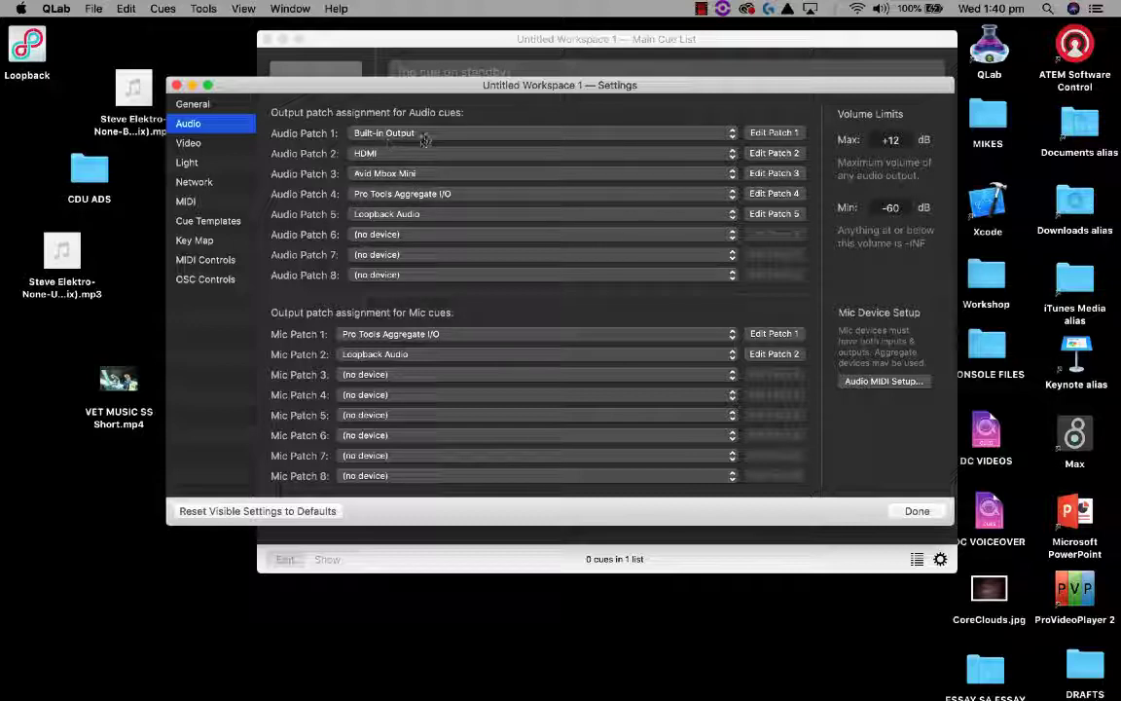
left_click(197, 142)
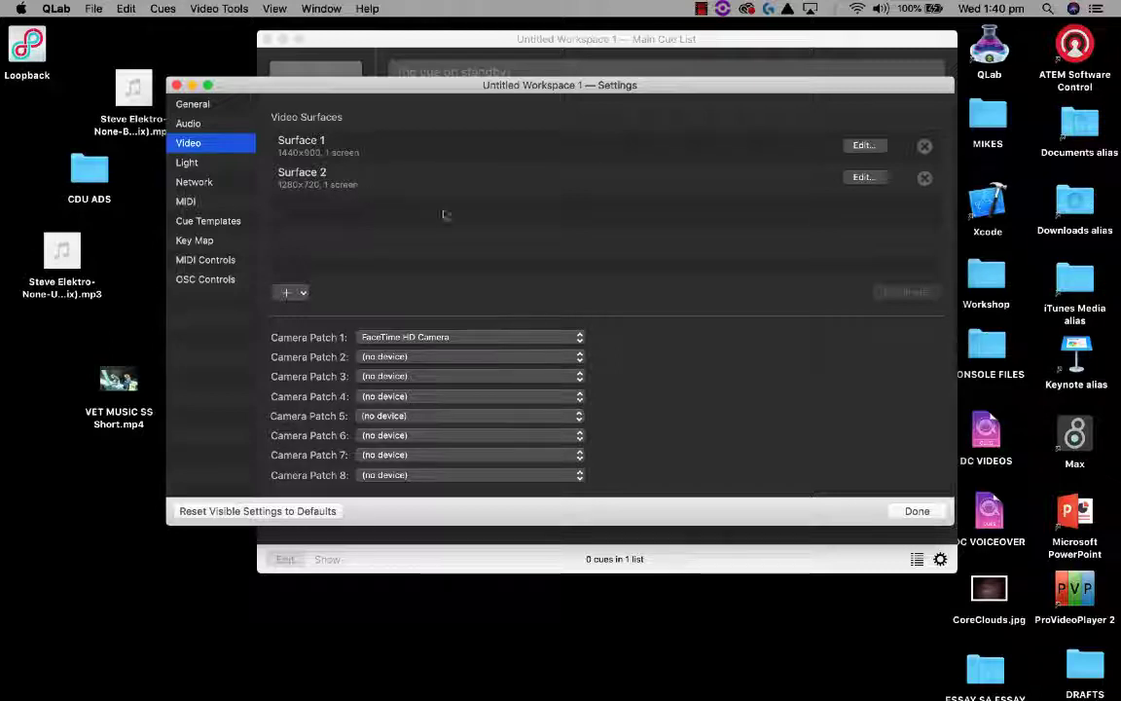
left_click(175, 86)
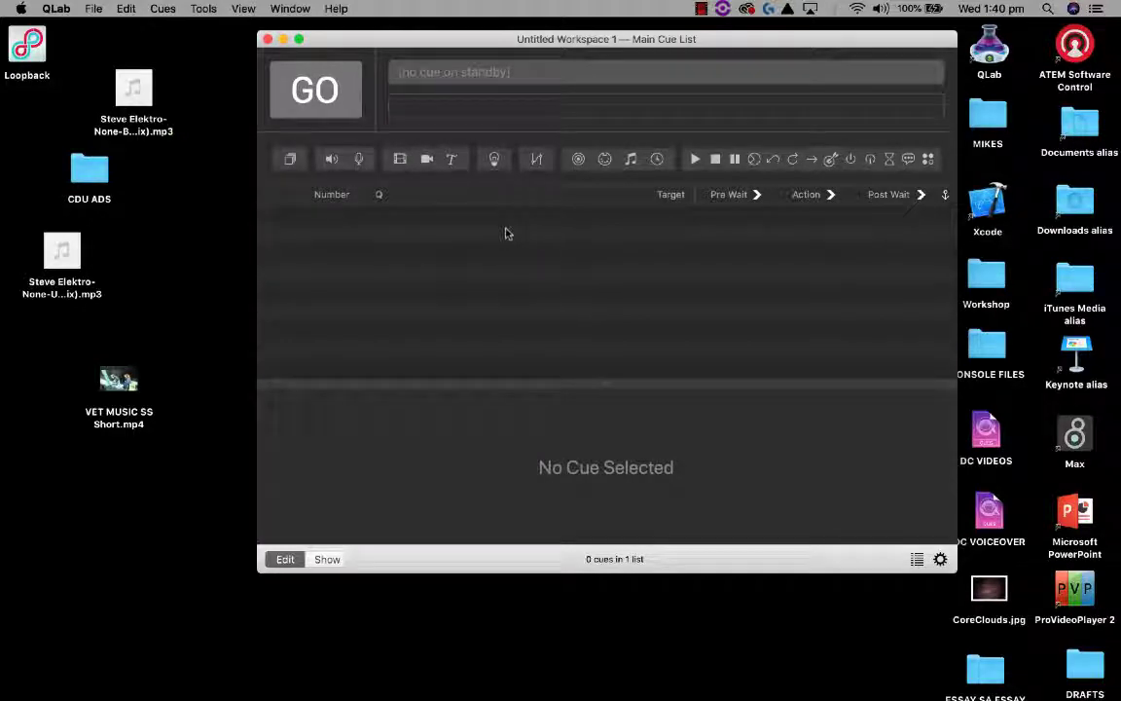
Add A new world university.mp4 and the Charles Darwin University video from the CDU ADS folder as video cues.
double_click(89, 173)
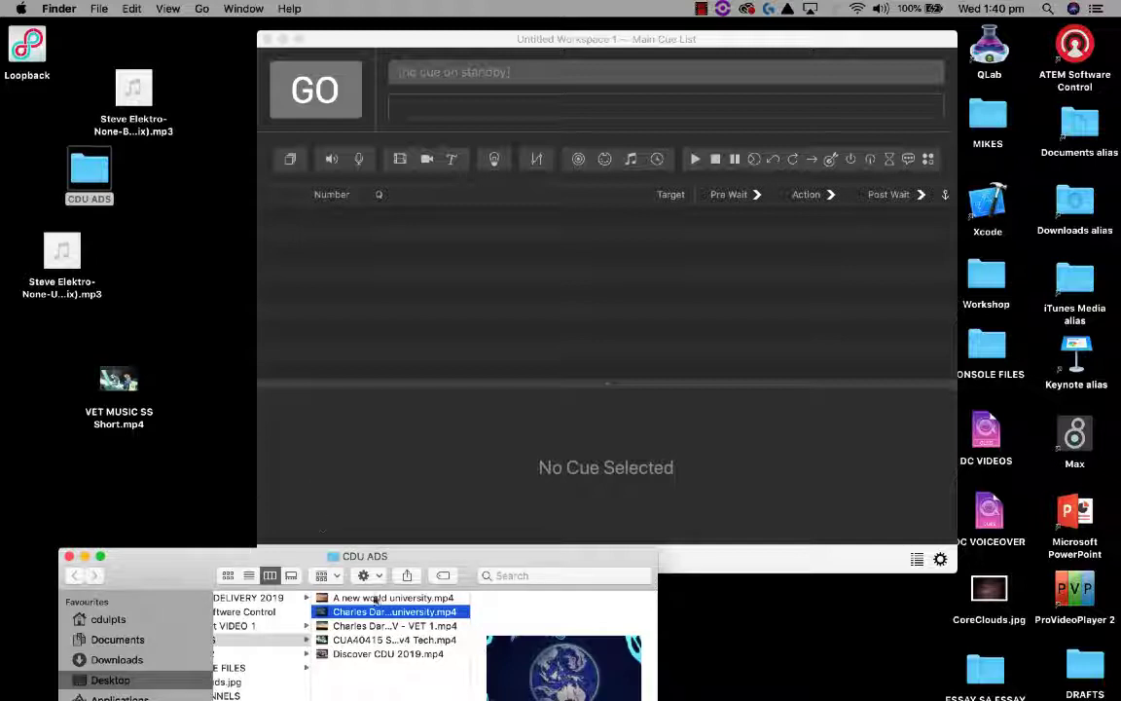
key("Up")
left_click(405, 613, "shift")
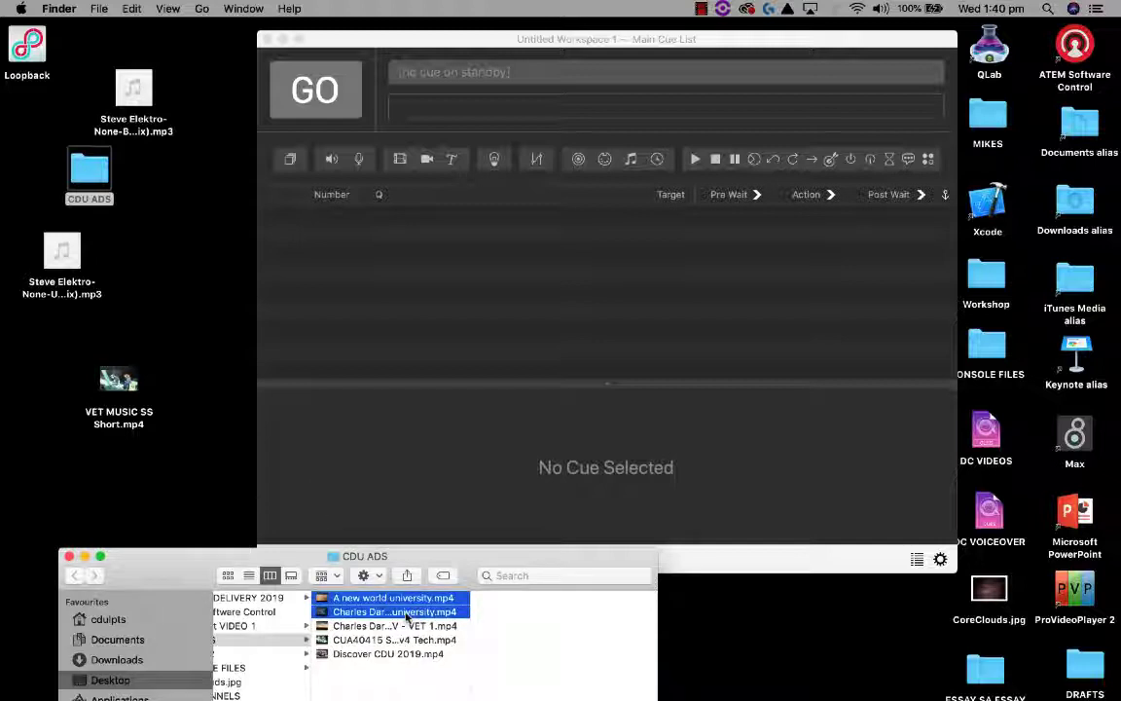
left_click_drag(405, 613, 575, 268)
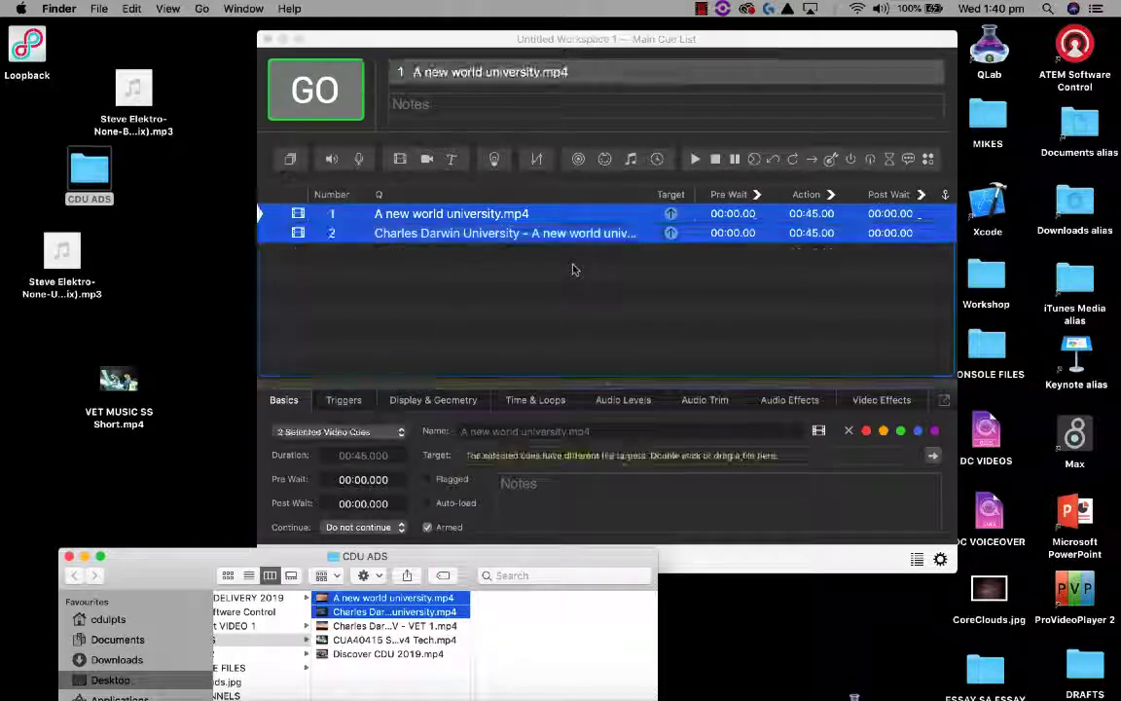
Fire the first video cue, then open its Display & Geometry settings.
left_click(440, 308)
left_click(517, 218)
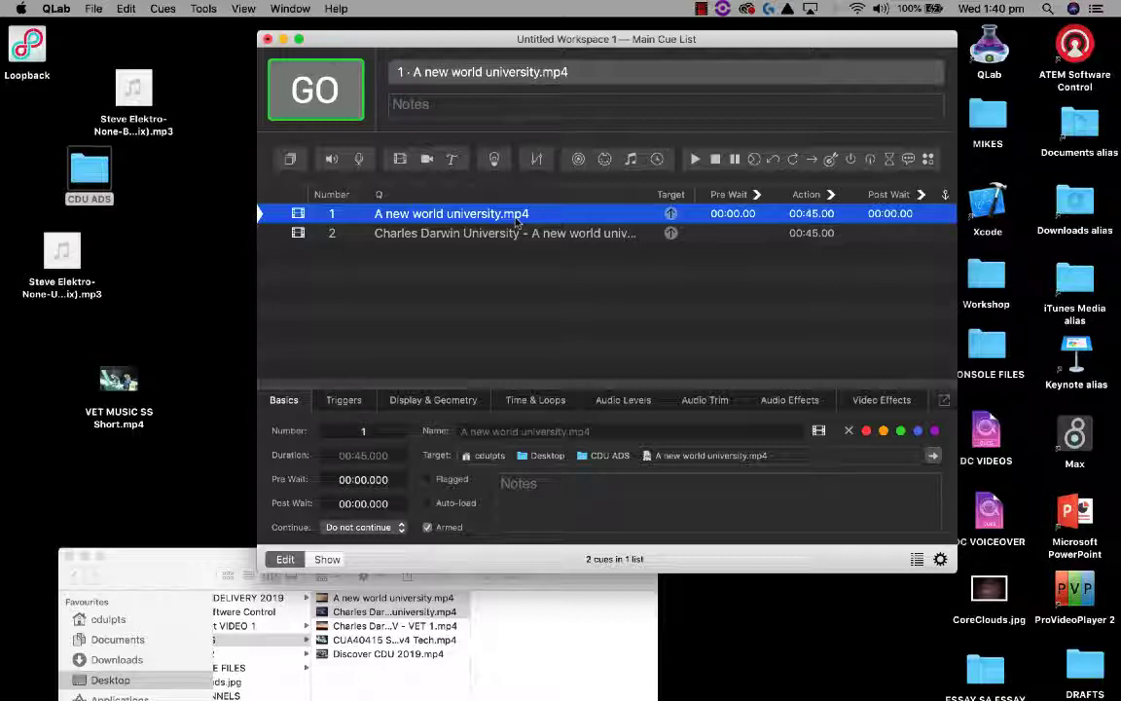
key("space")
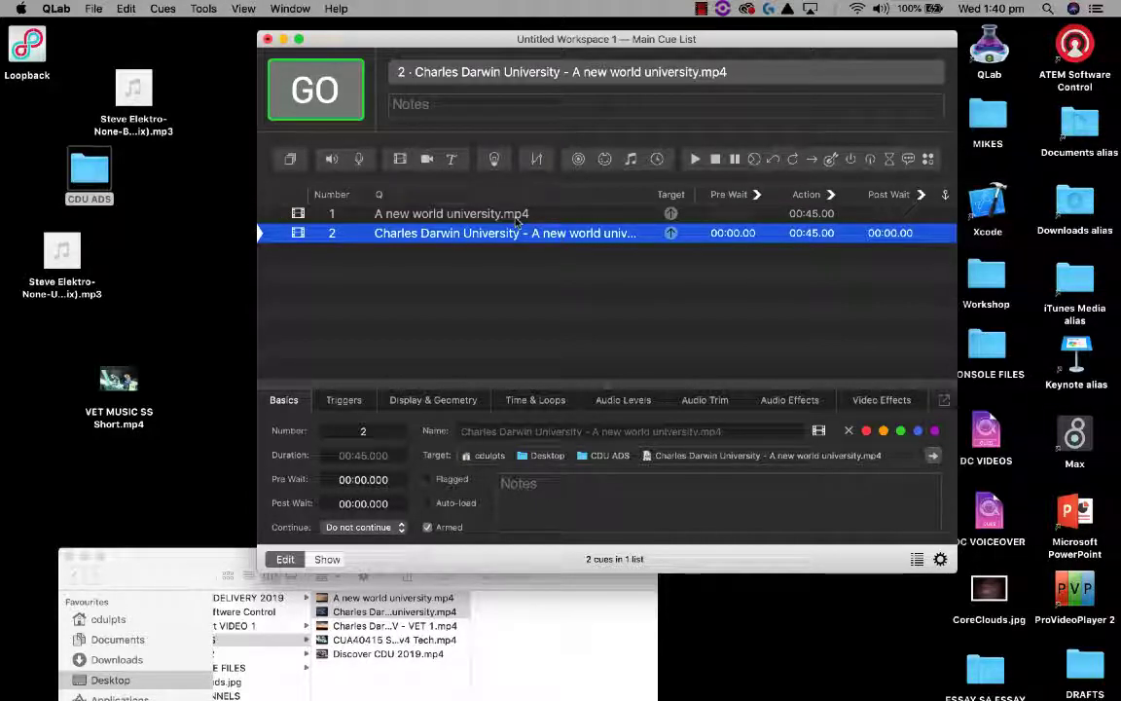
left_click(494, 213)
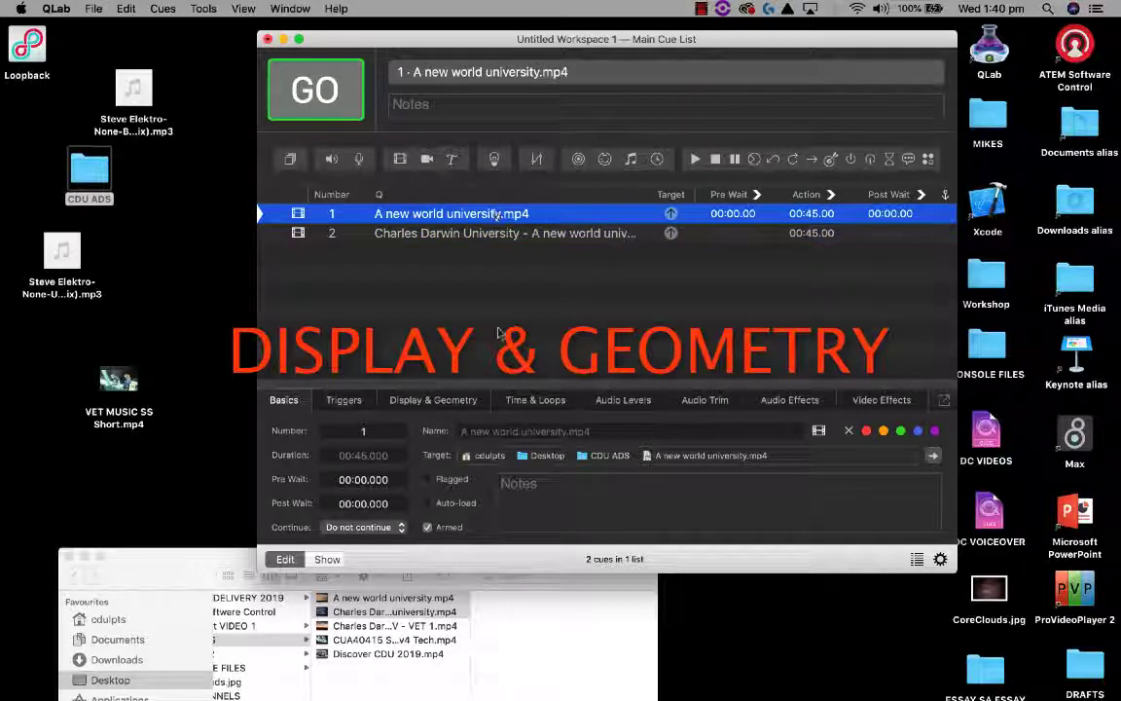
left_click(438, 399)
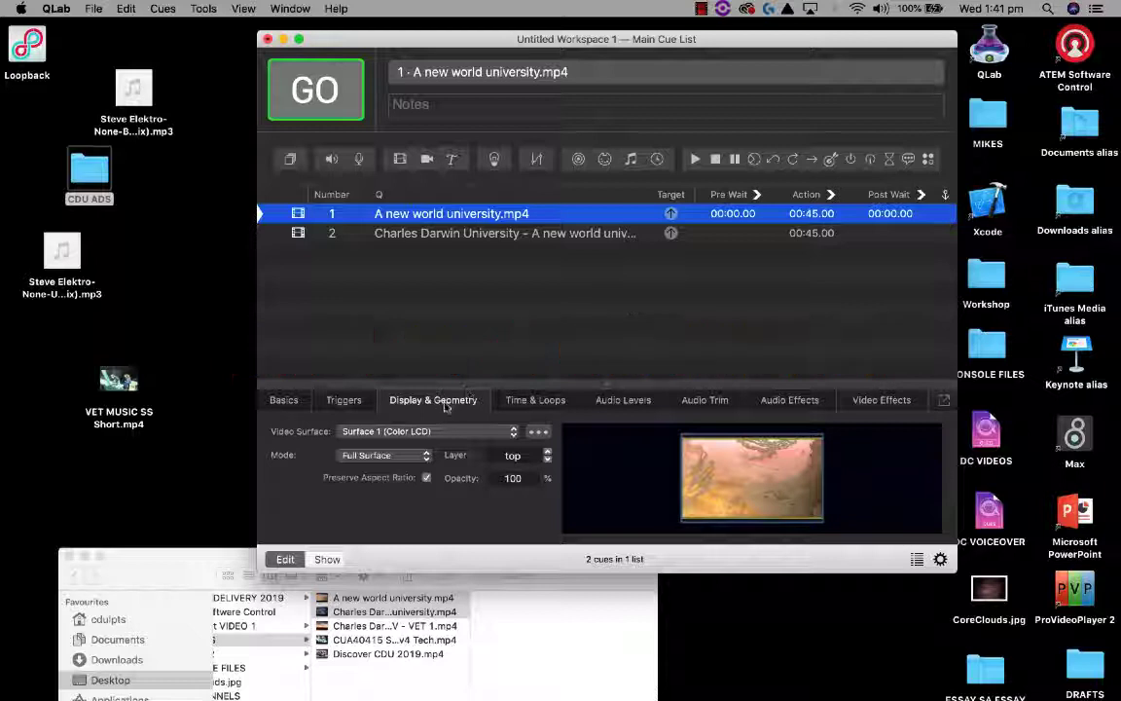
Set the video surface of both video cues to Surface 2 (DELL P2418HT).
left_click(440, 431)
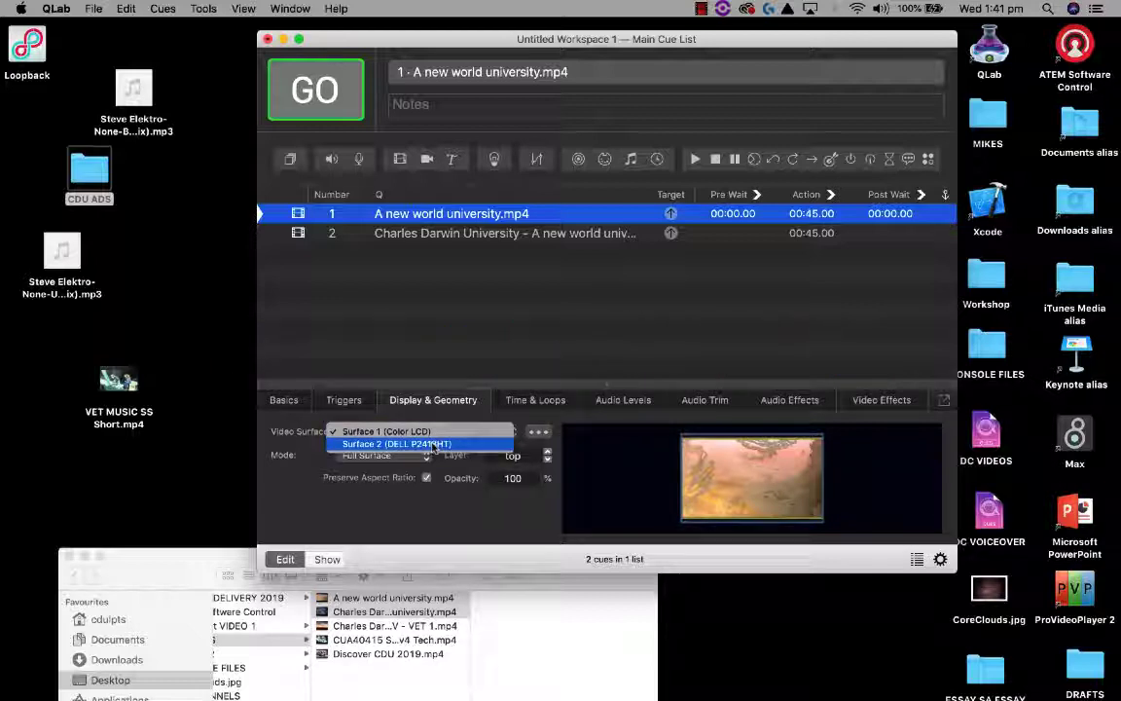
left_click(434, 443)
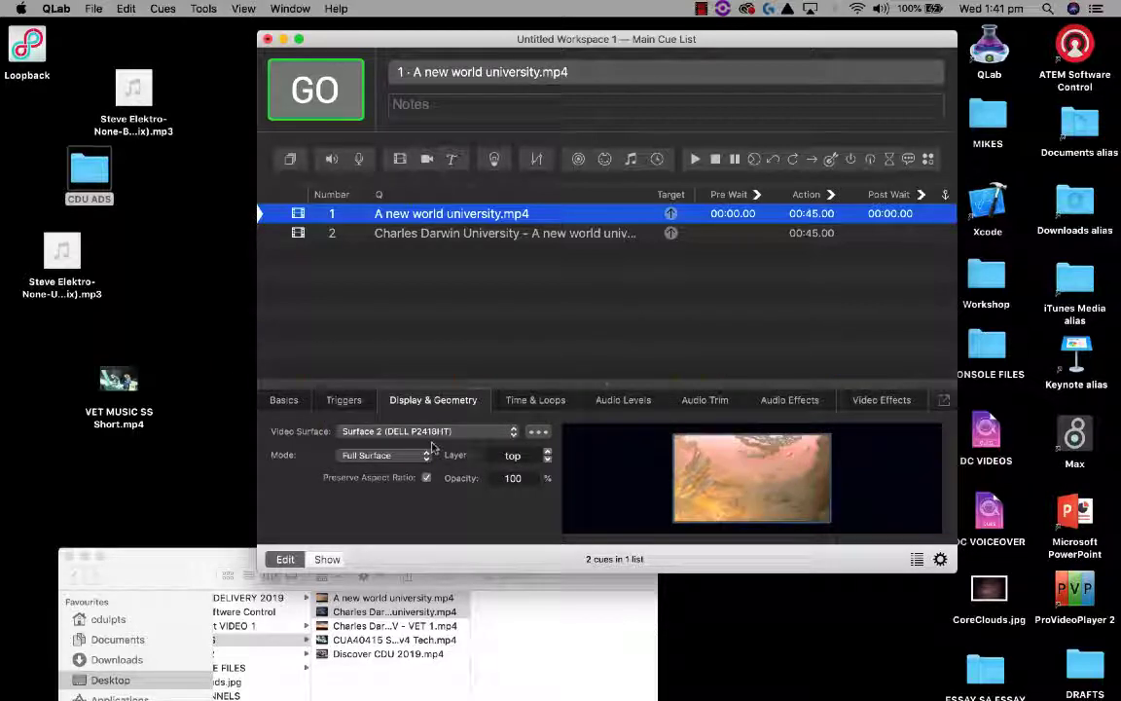
left_click(404, 233)
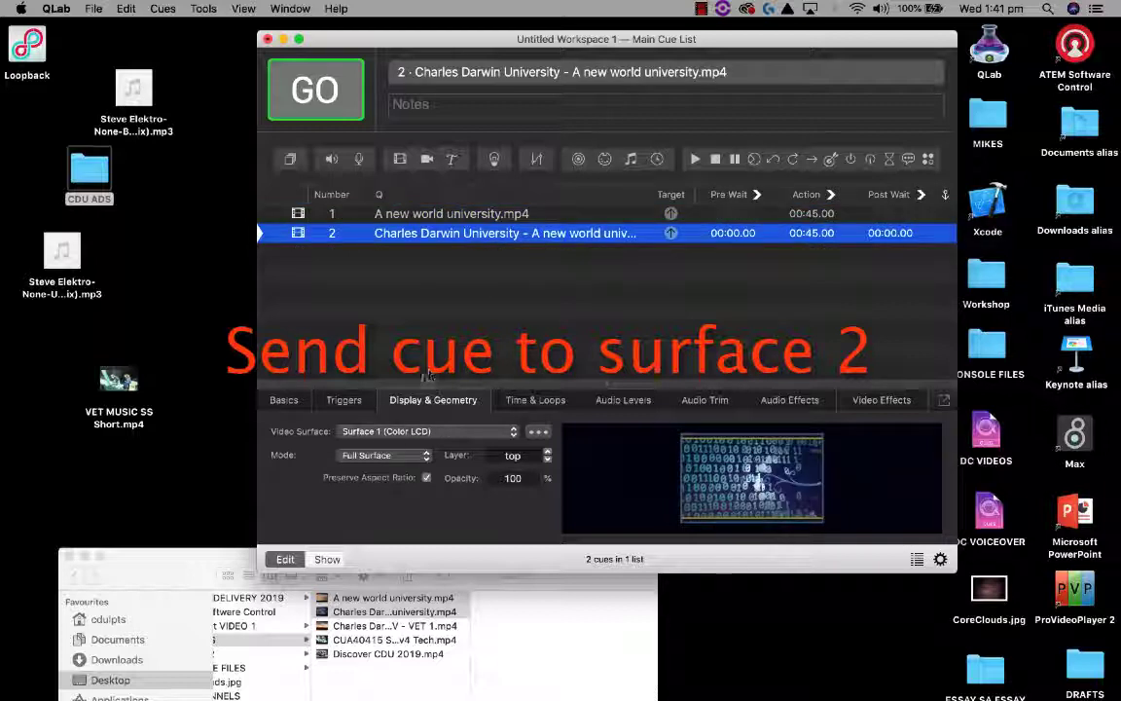
left_click(435, 432)
left_click(434, 444)
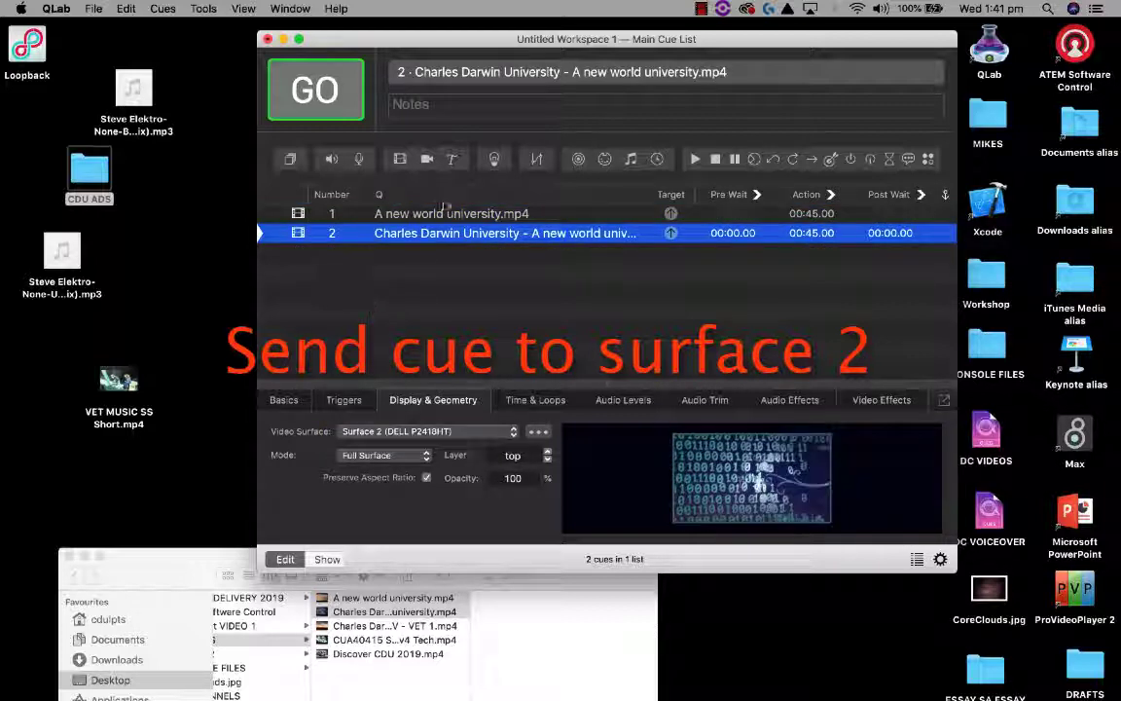
Review the cues' Basics, Time & Loops and Audio Levels settings, including the audio output patch options.
left_click(290, 400)
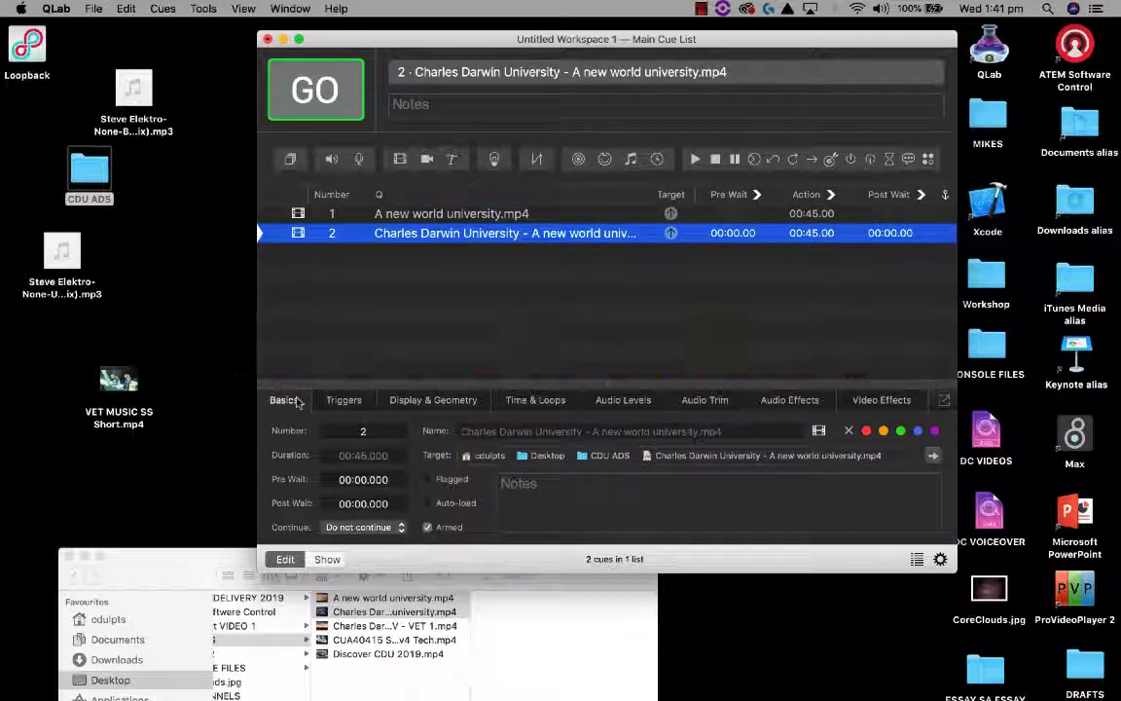
left_click(535, 400)
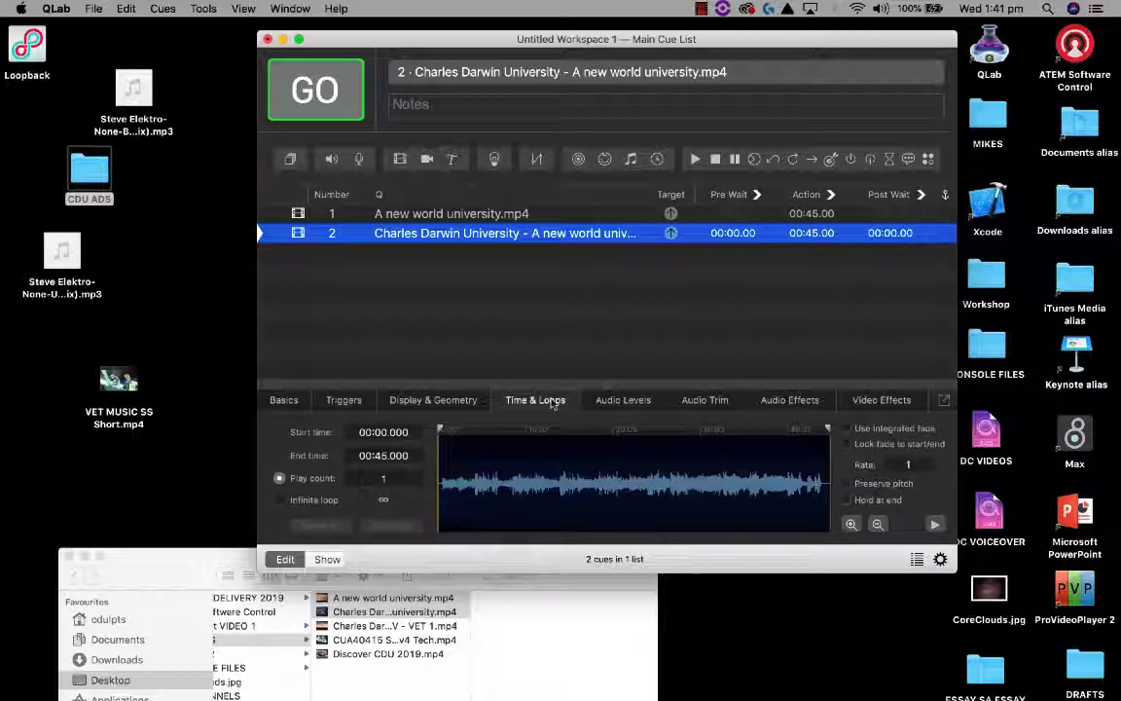
left_click(435, 400)
key("Up")
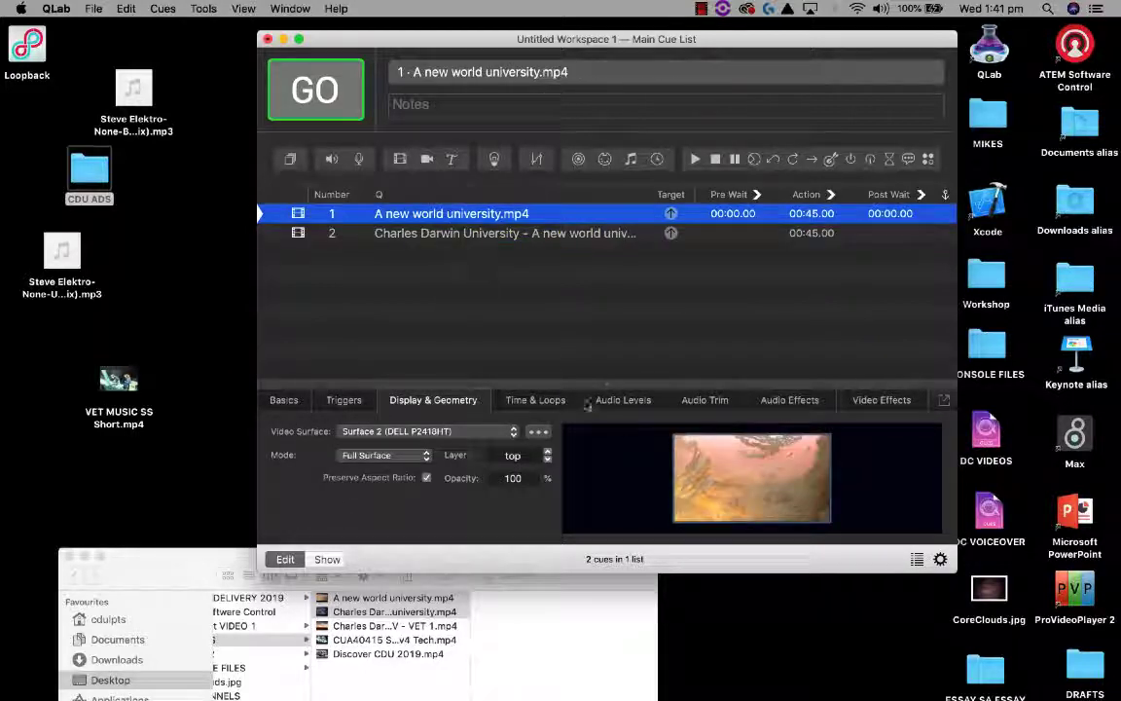
left_click(628, 406)
left_click(535, 400)
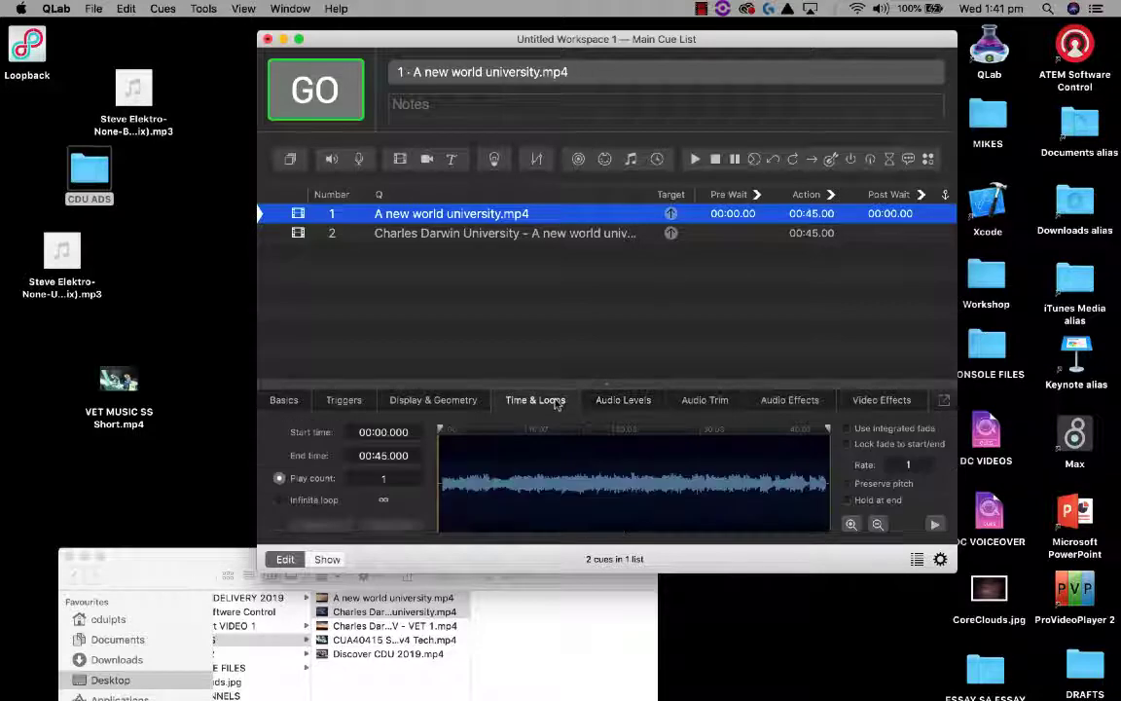
left_click(618, 405)
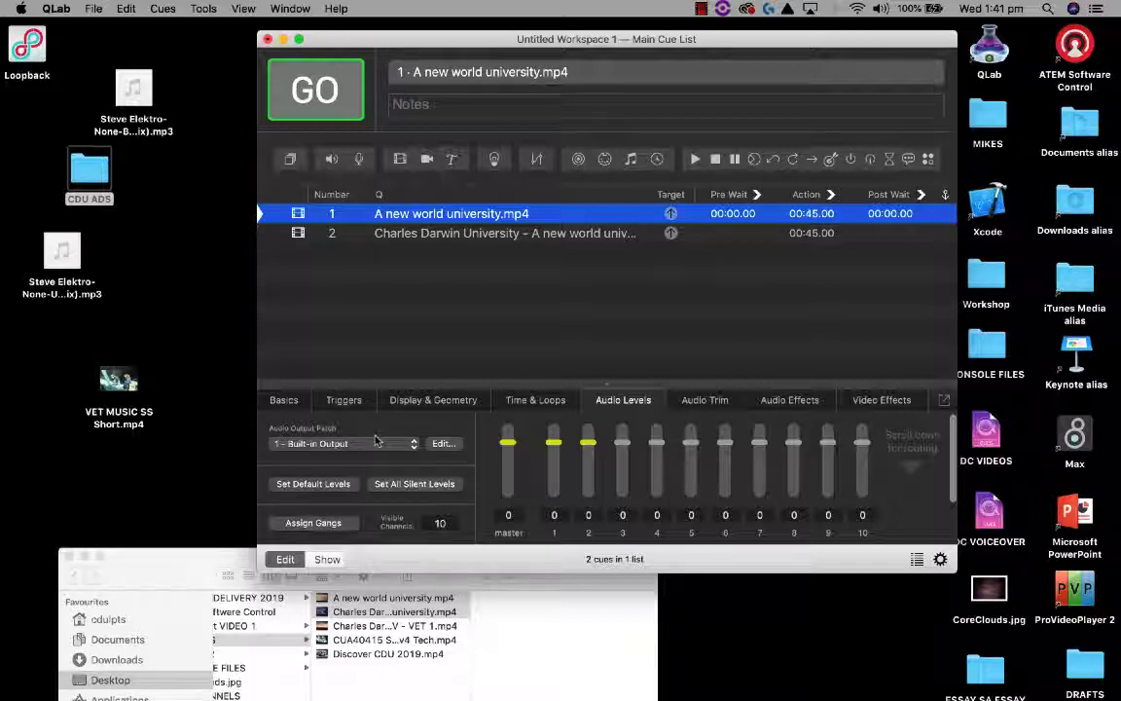
left_click(340, 443)
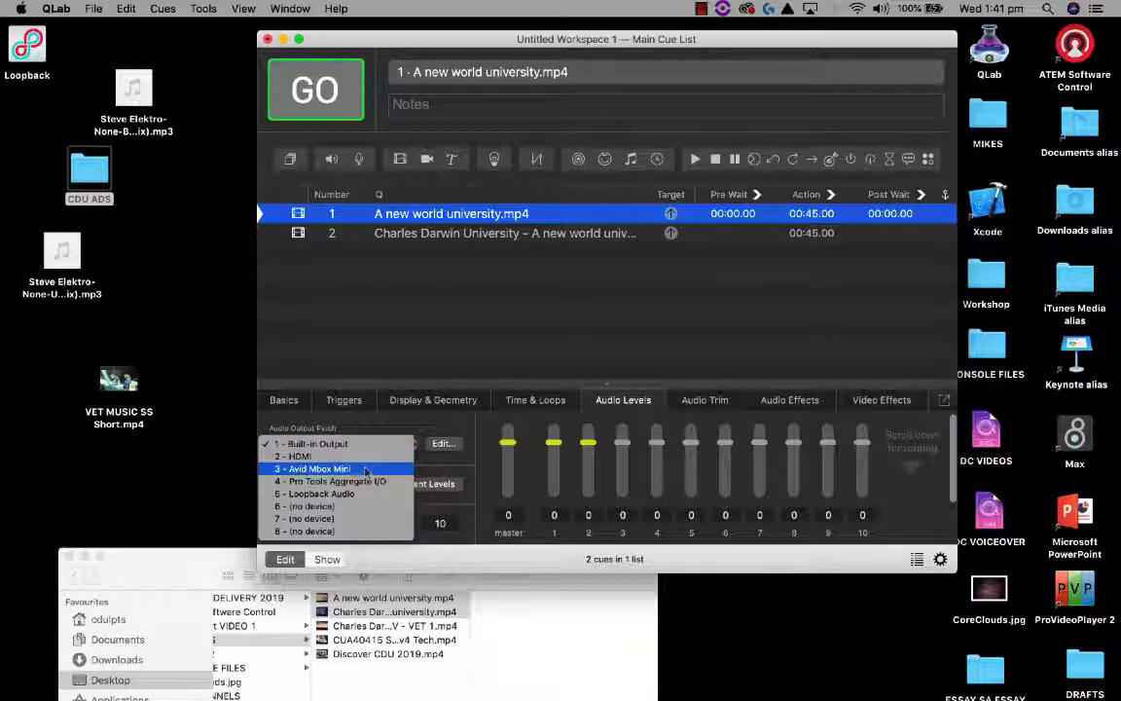
left_click(475, 312)
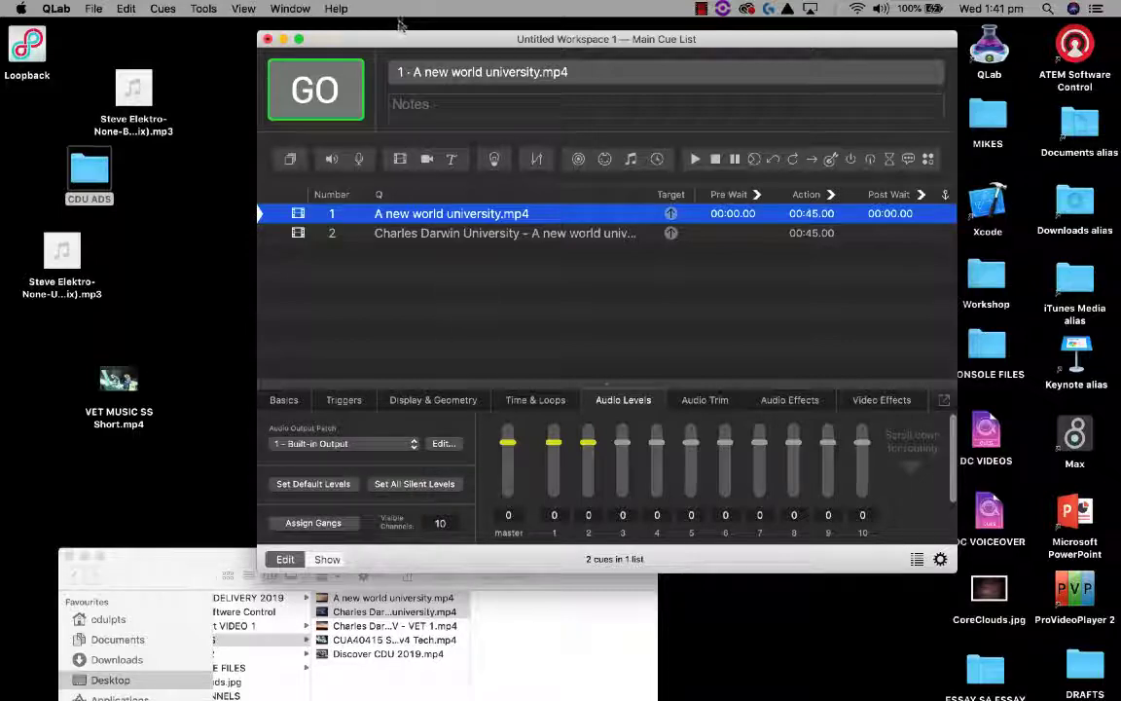
Move the cue list window aside, fire the A new world university.mp4 cue to test it, then stop all playback.
left_click_drag(361, 39, 220, 39)
key("space")
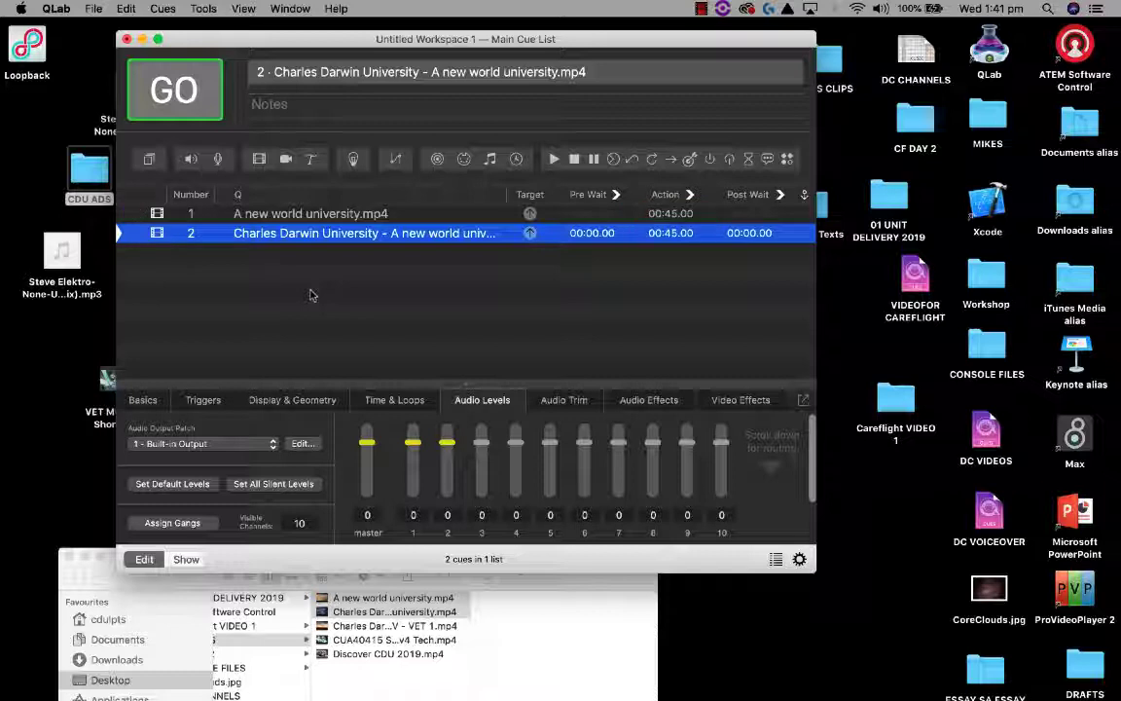
left_click(374, 287)
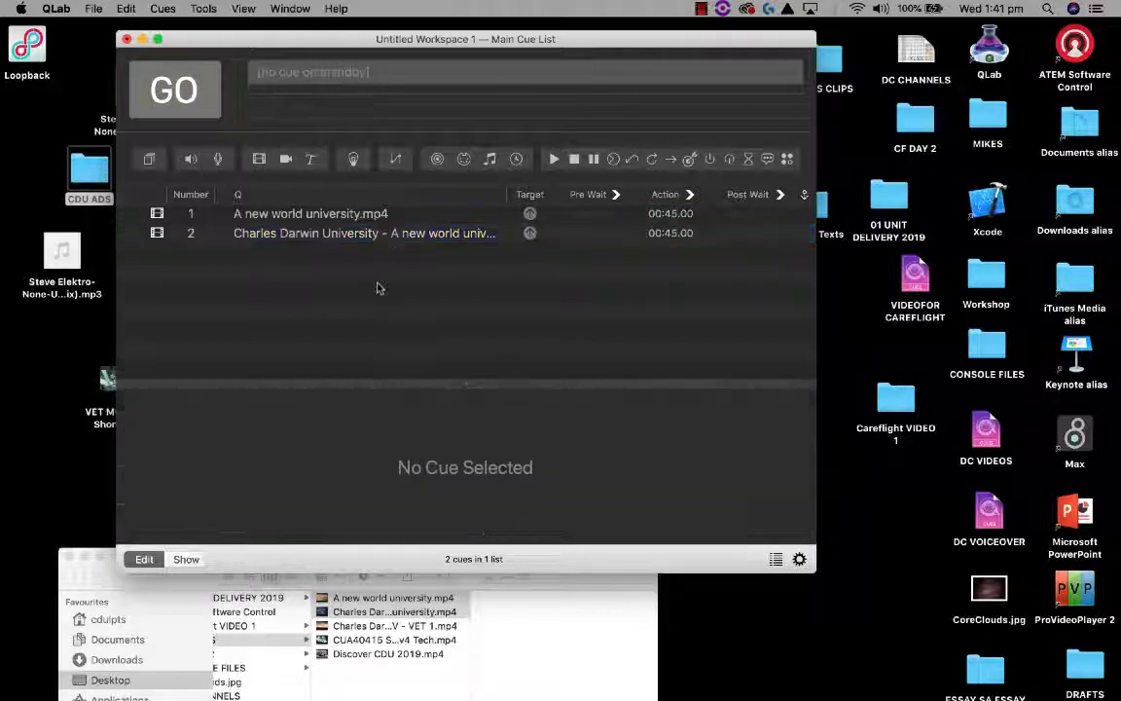
left_click(356, 222)
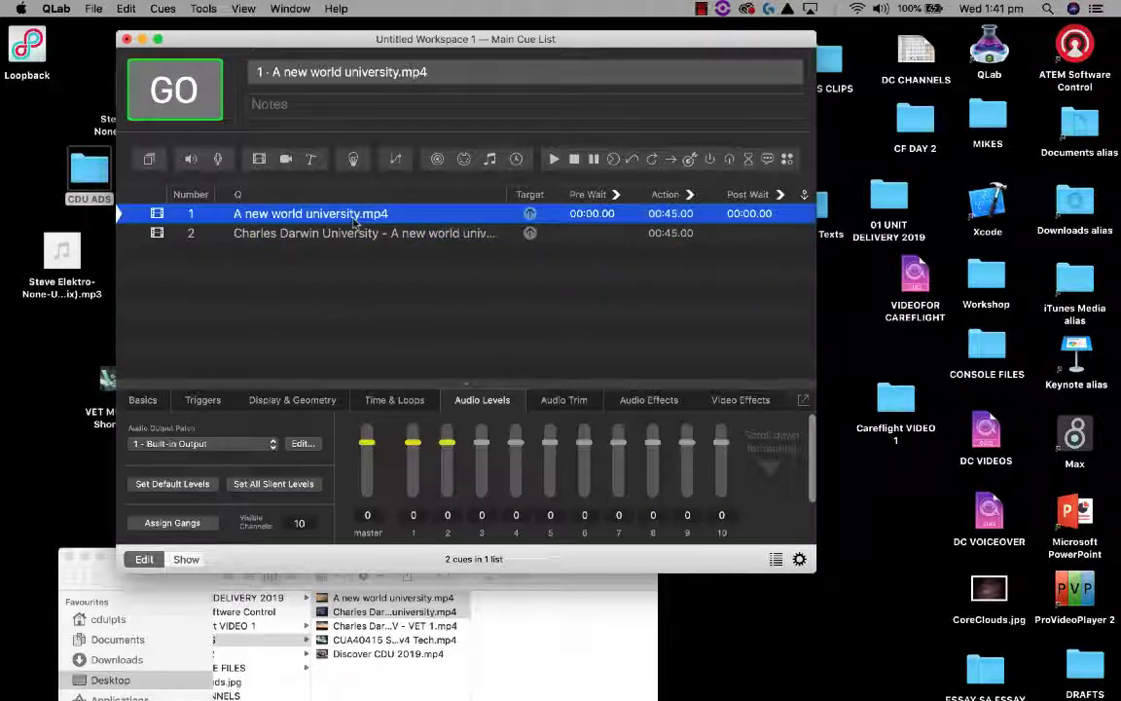
left_click(383, 300)
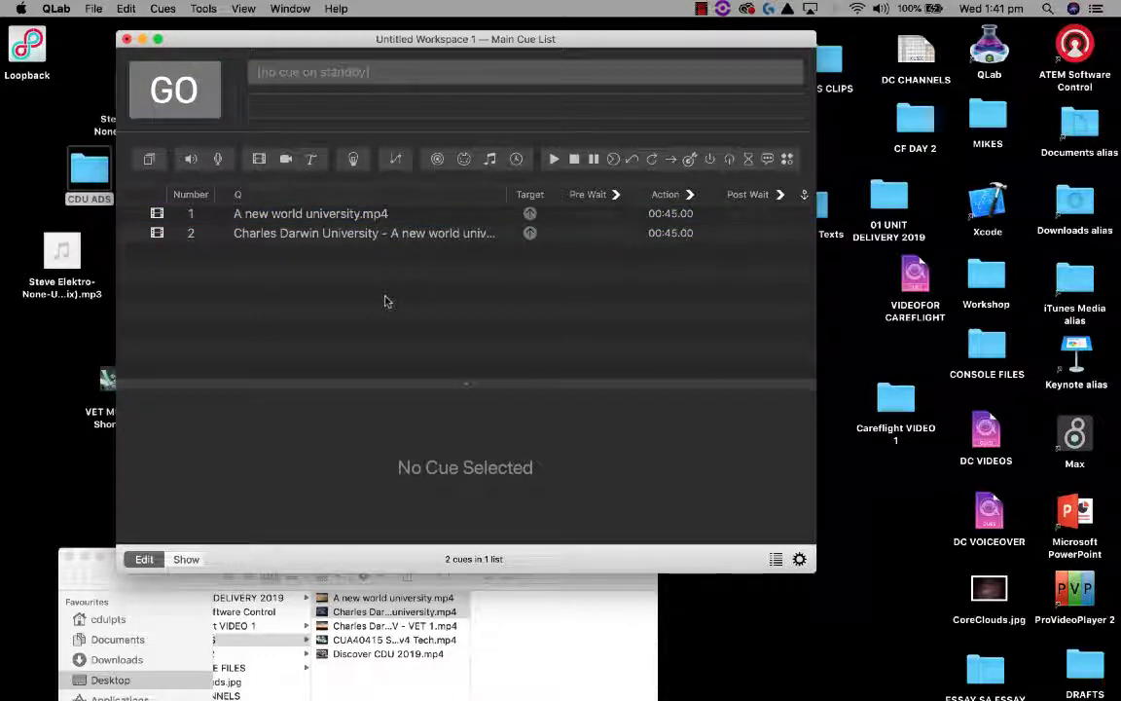
left_click(393, 216)
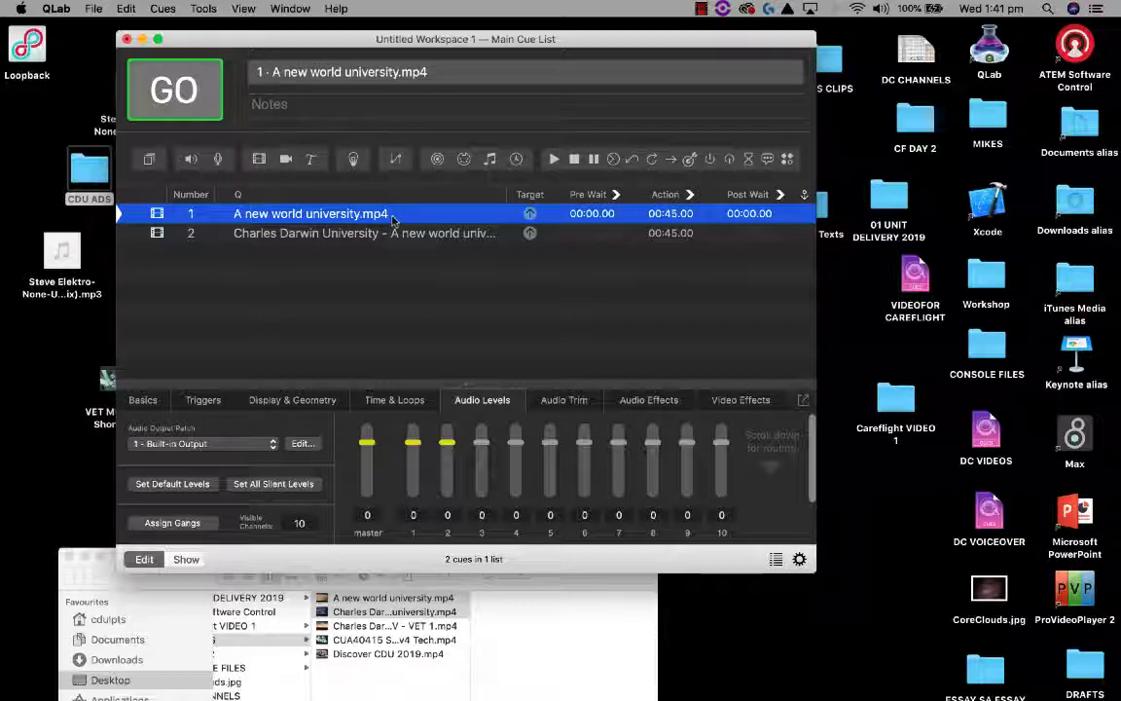
key("space")
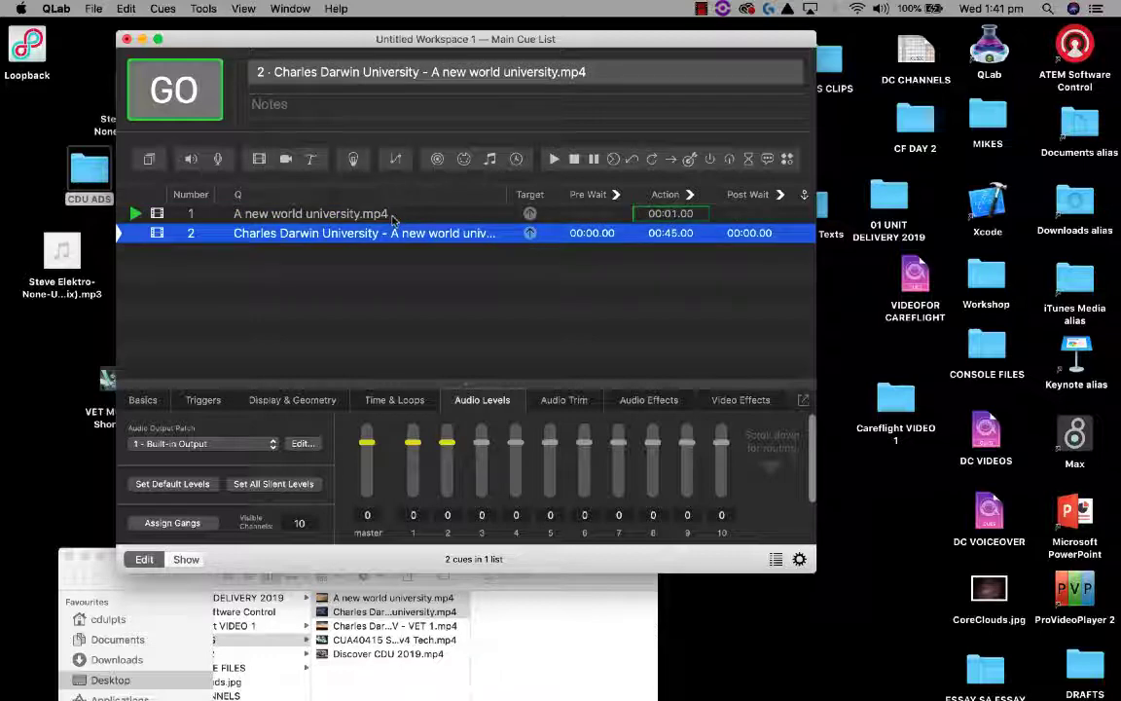
key("Escape")
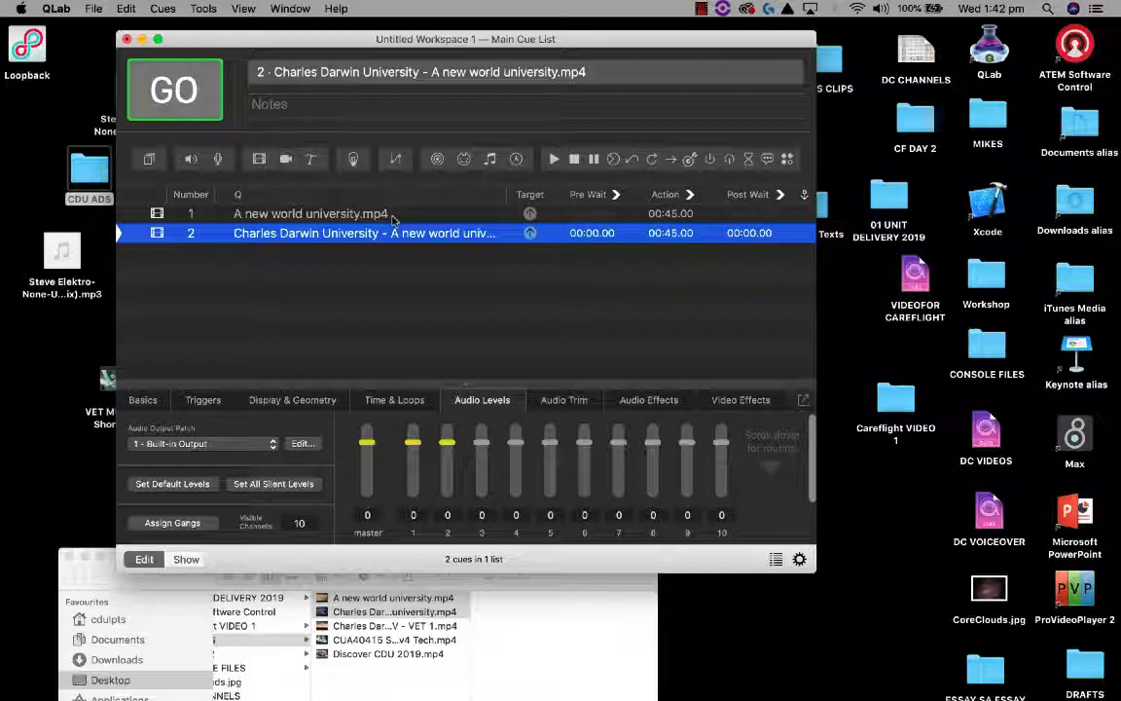
Add CoreClouds.jpg from the desktop to the cue list as a new cue.
left_click_drag(989, 587, 301, 215)
left_click(346, 278)
left_click(307, 253)
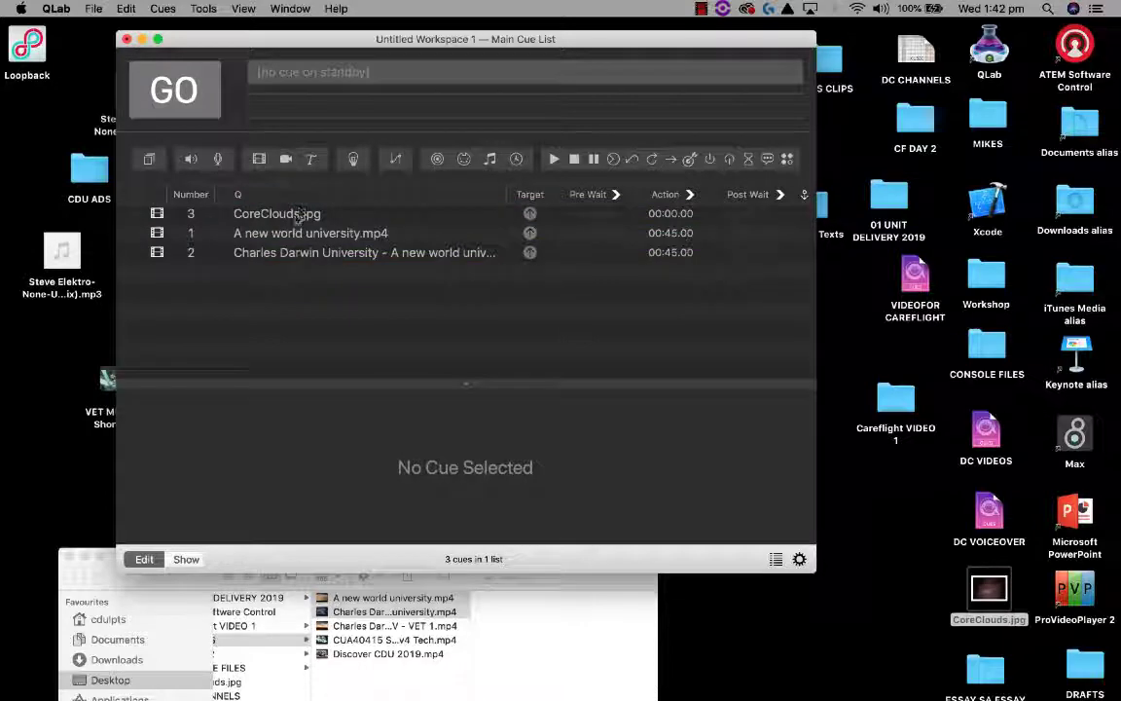
Fire the CoreClouds.jpg cue to test it, then stop all playback.
left_click(302, 214)
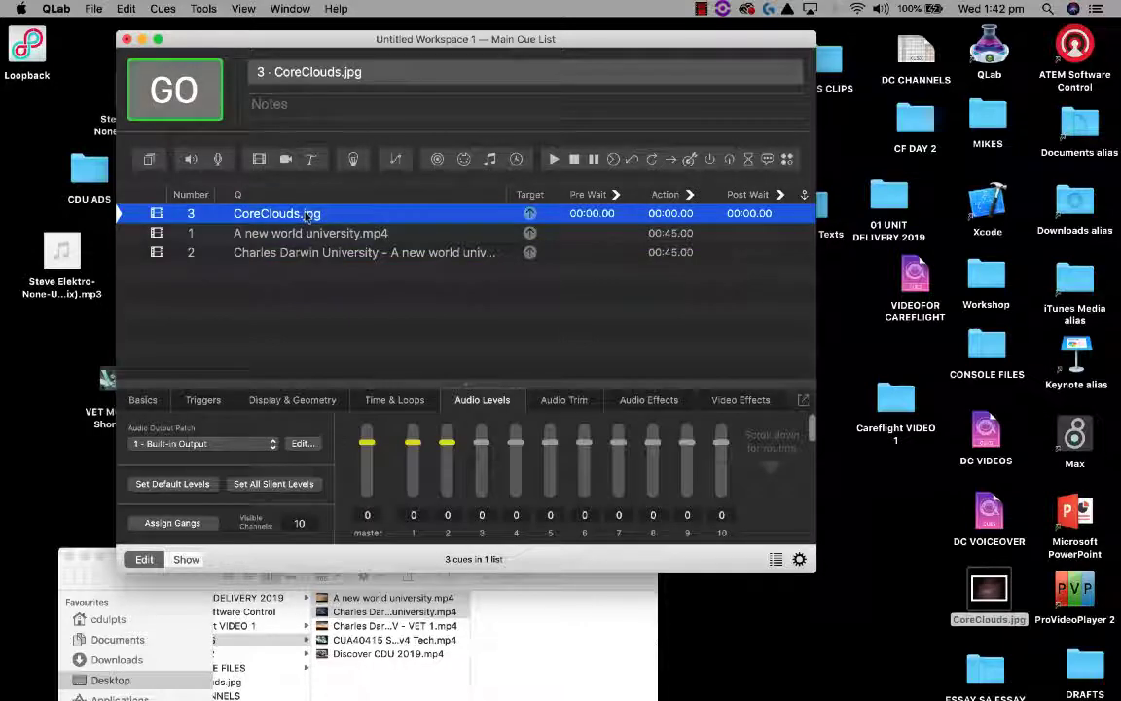
key("space")
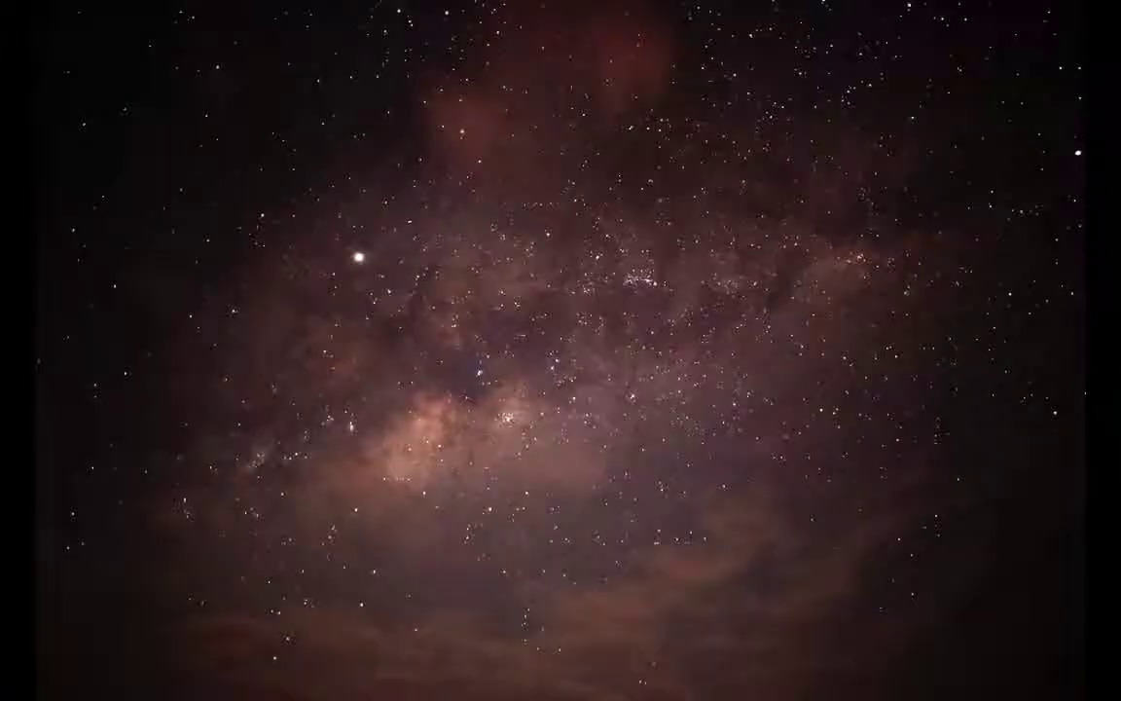
key("Escape")
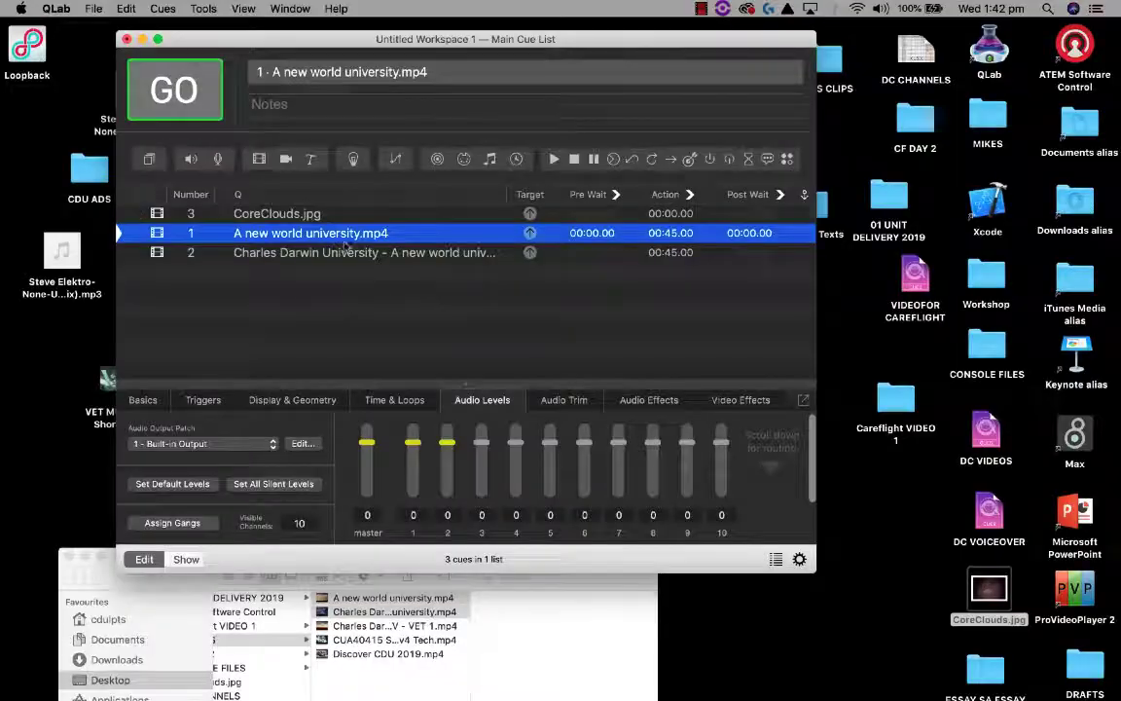
Set the CoreClouds.jpg cue's video surface to Surface 2 (DELL P2418HT).
left_click(307, 214)
left_click(291, 399)
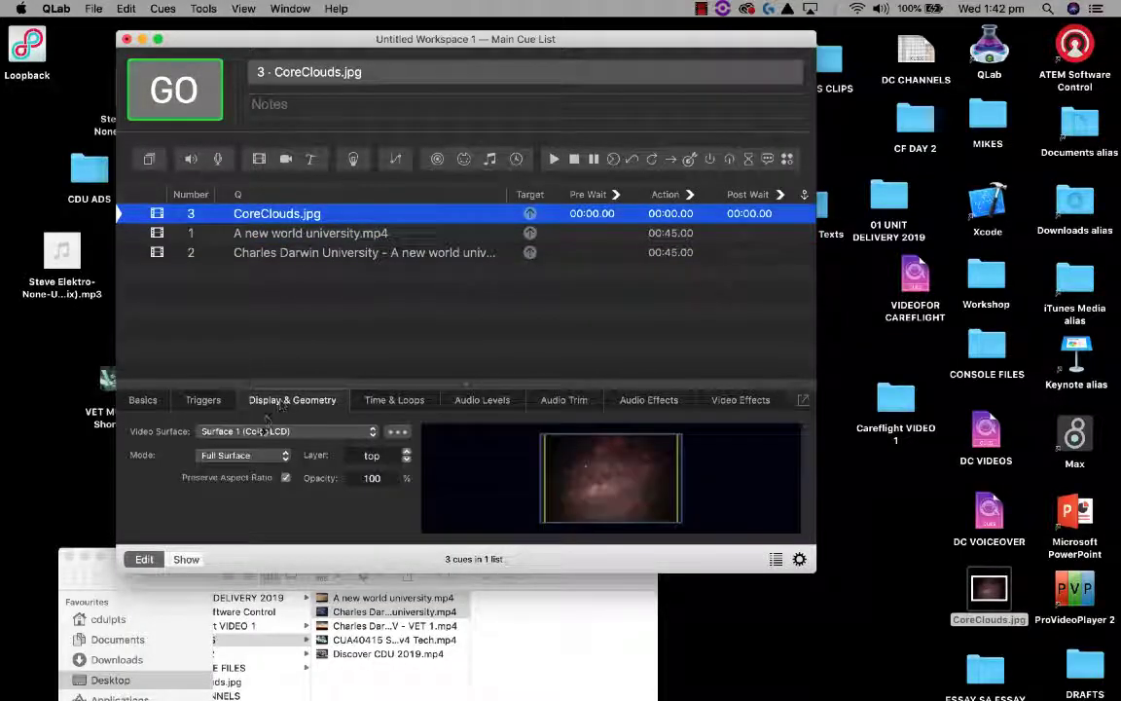
left_click(258, 431)
left_click(260, 443)
left_click(343, 323)
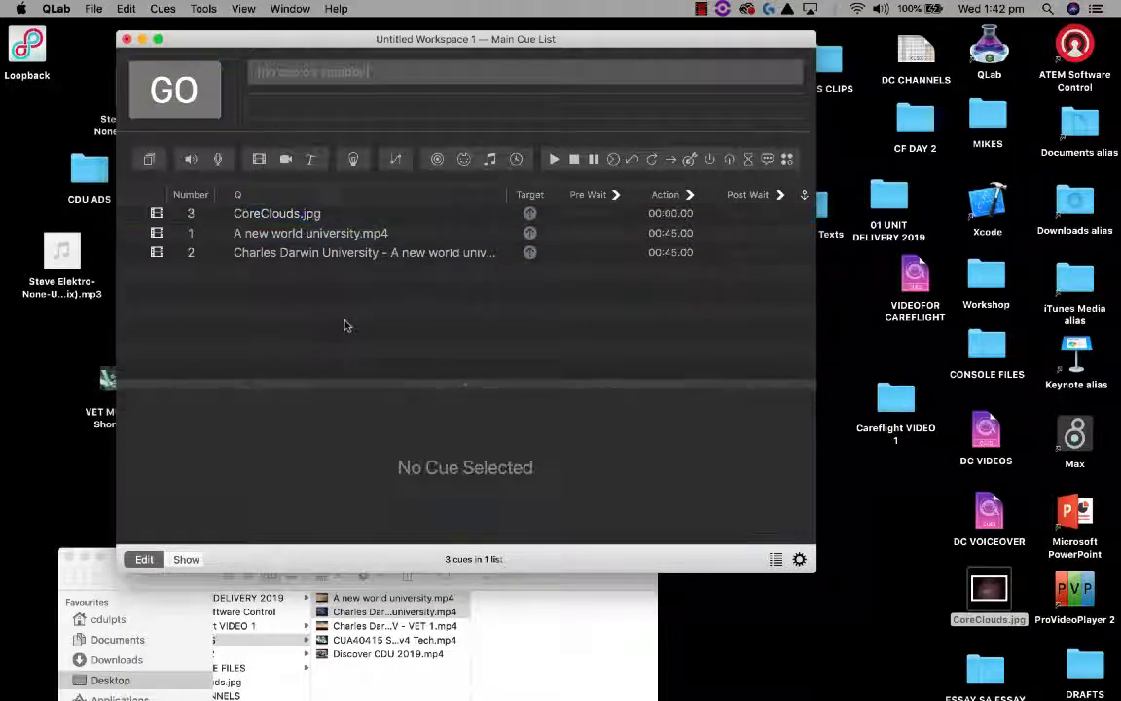
left_click(301, 214)
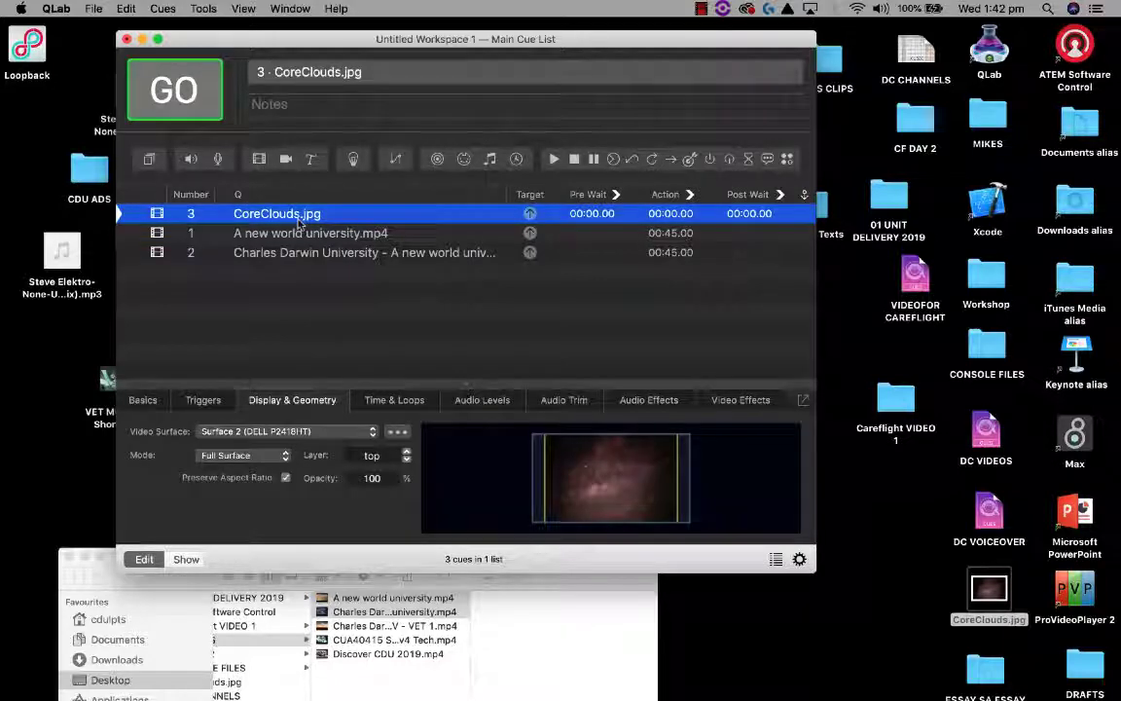
Fire the CoreClouds.jpg and A new world university.mp4 cues in sequence, then stop all playback.
key("space")
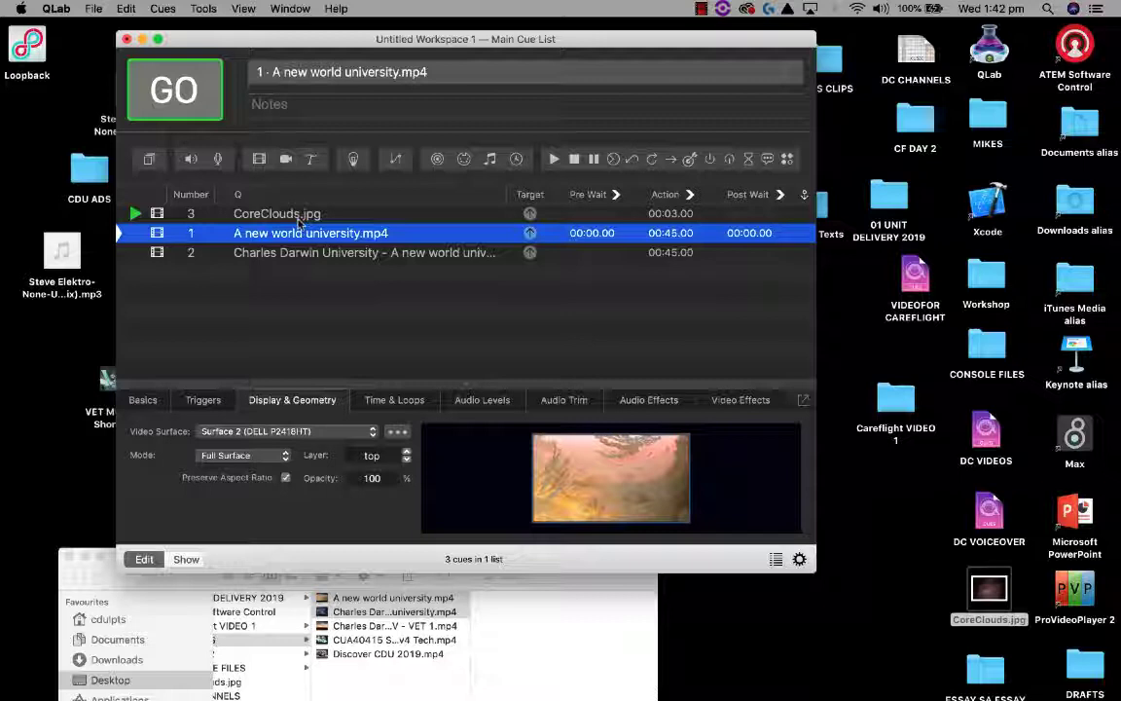
key("space")
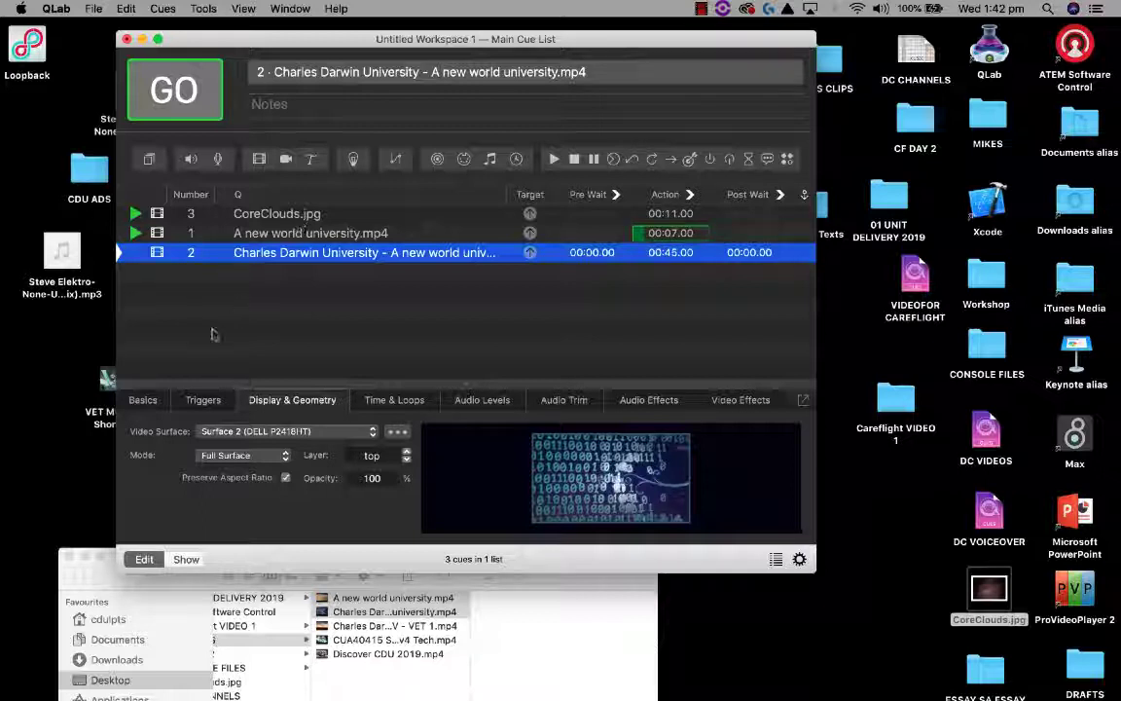
left_click(394, 400)
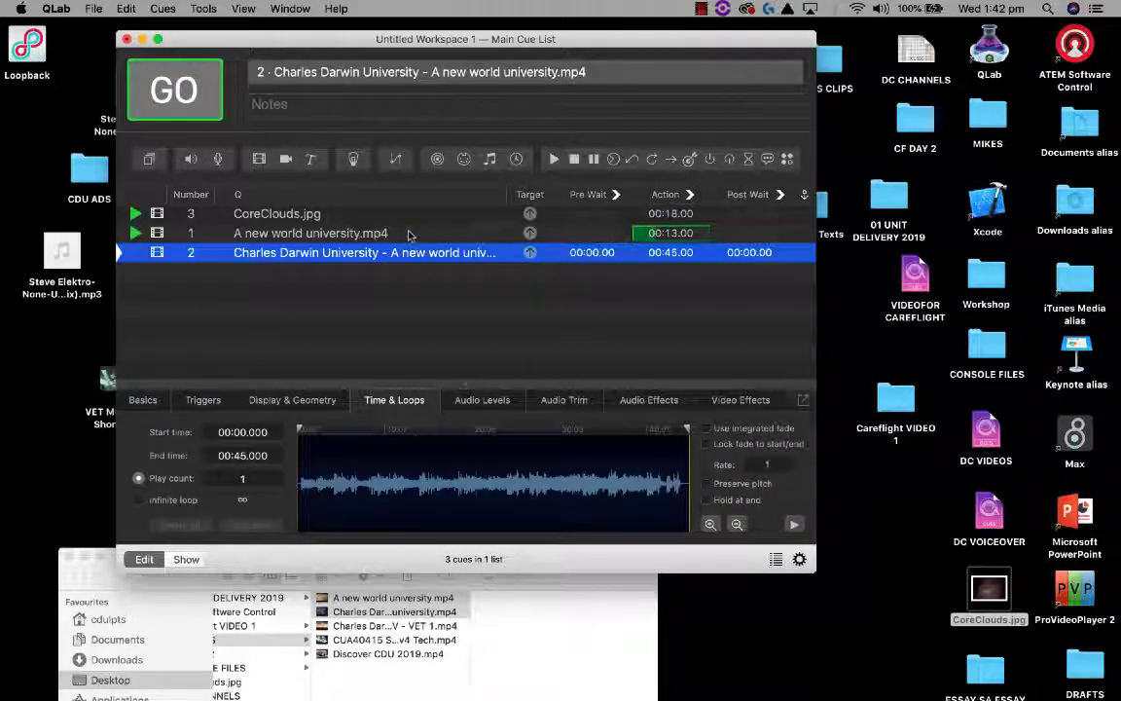
left_click(413, 234)
left_click(647, 432)
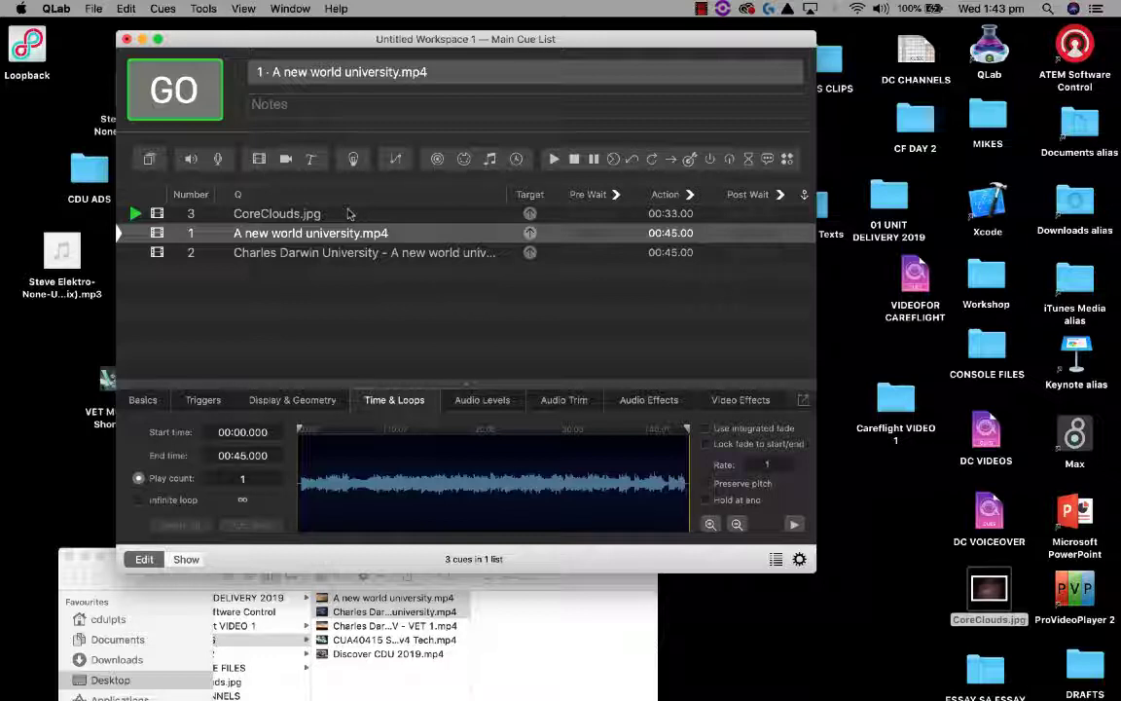
left_click(369, 268)
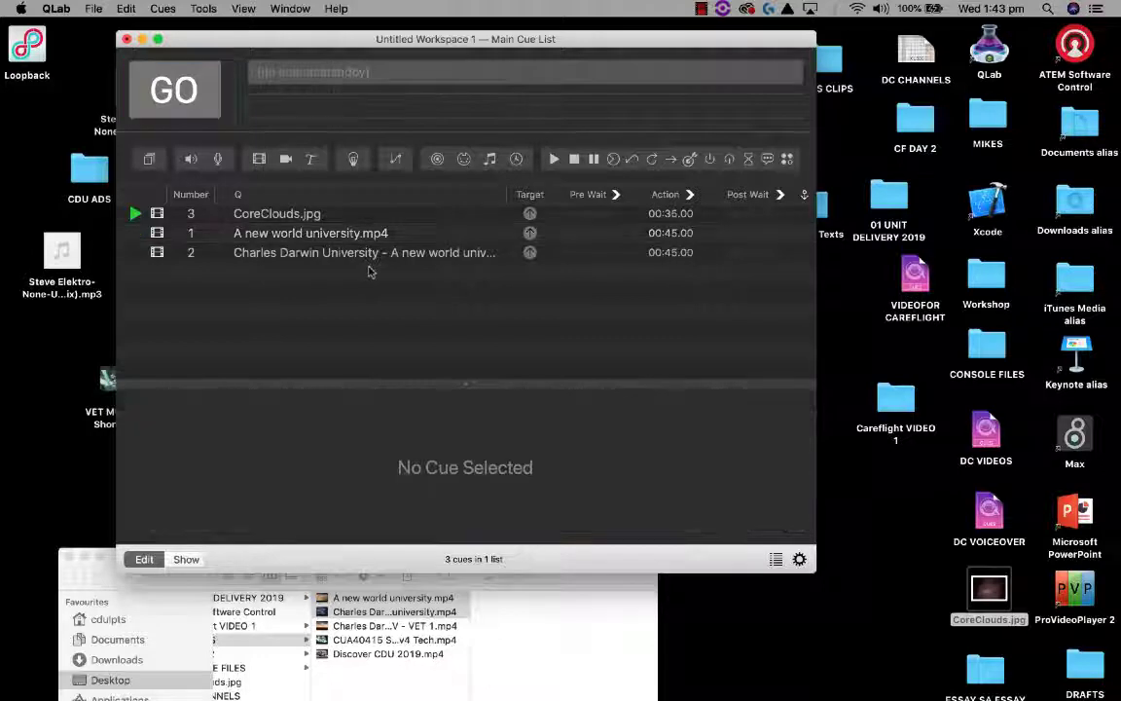
key("Escape")
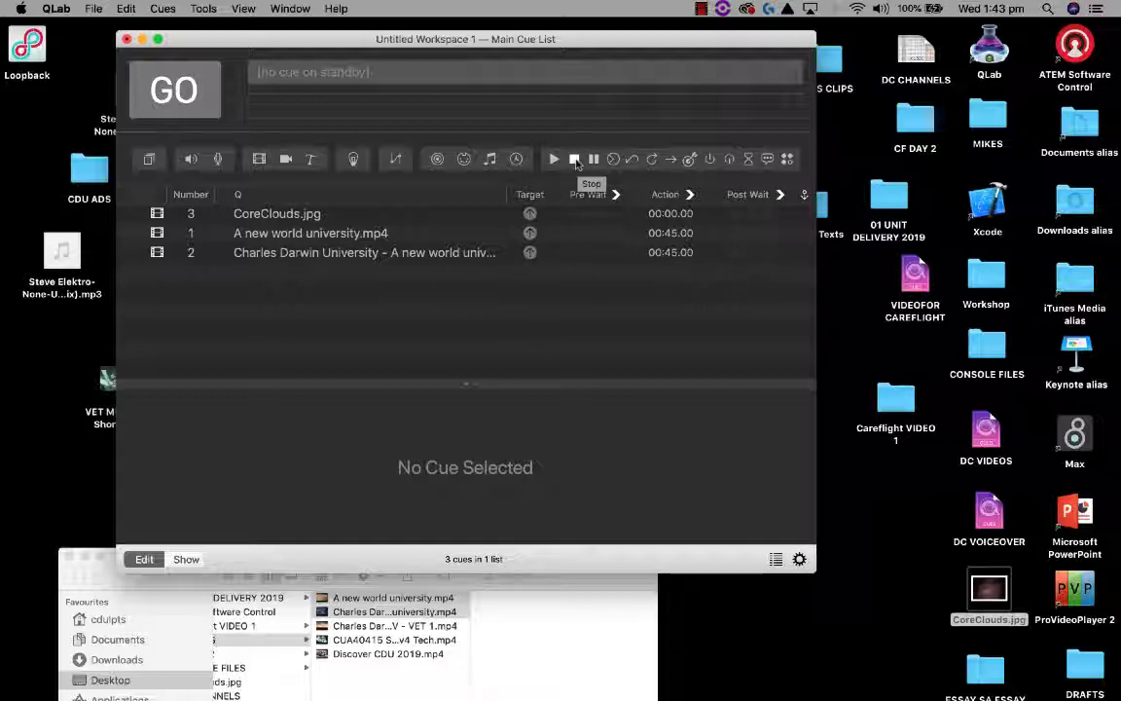
Add a new Stop cue to the end of the cue list.
left_click(161, 8)
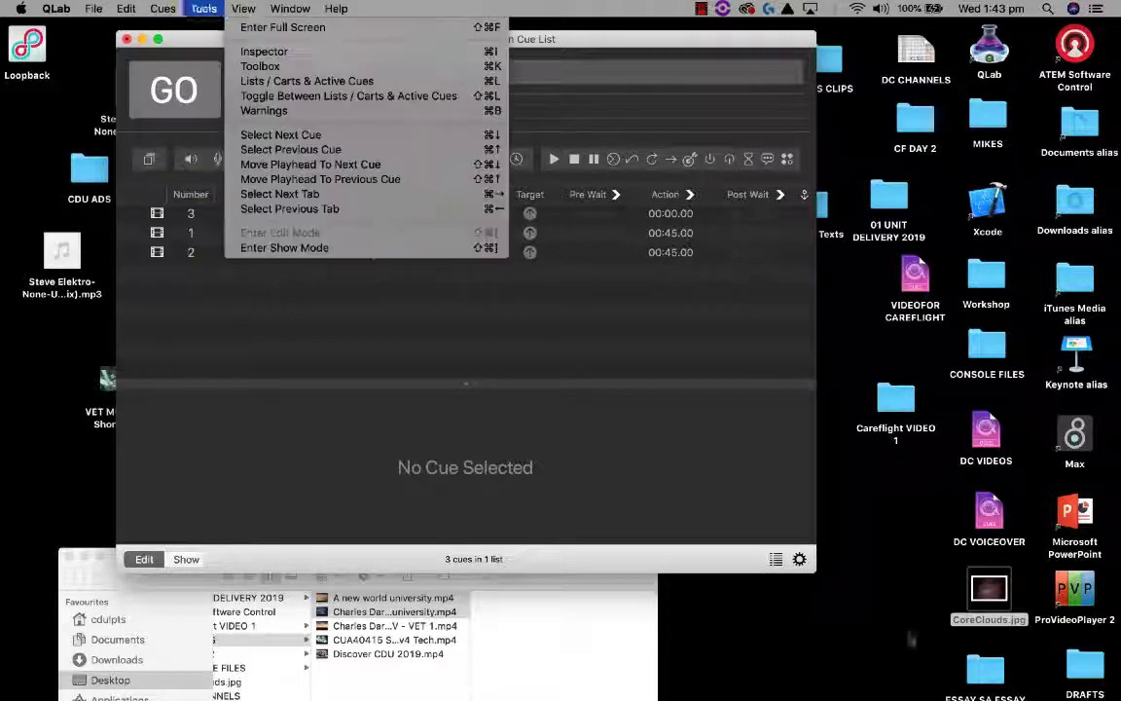
left_click(700, 458)
left_click(574, 159)
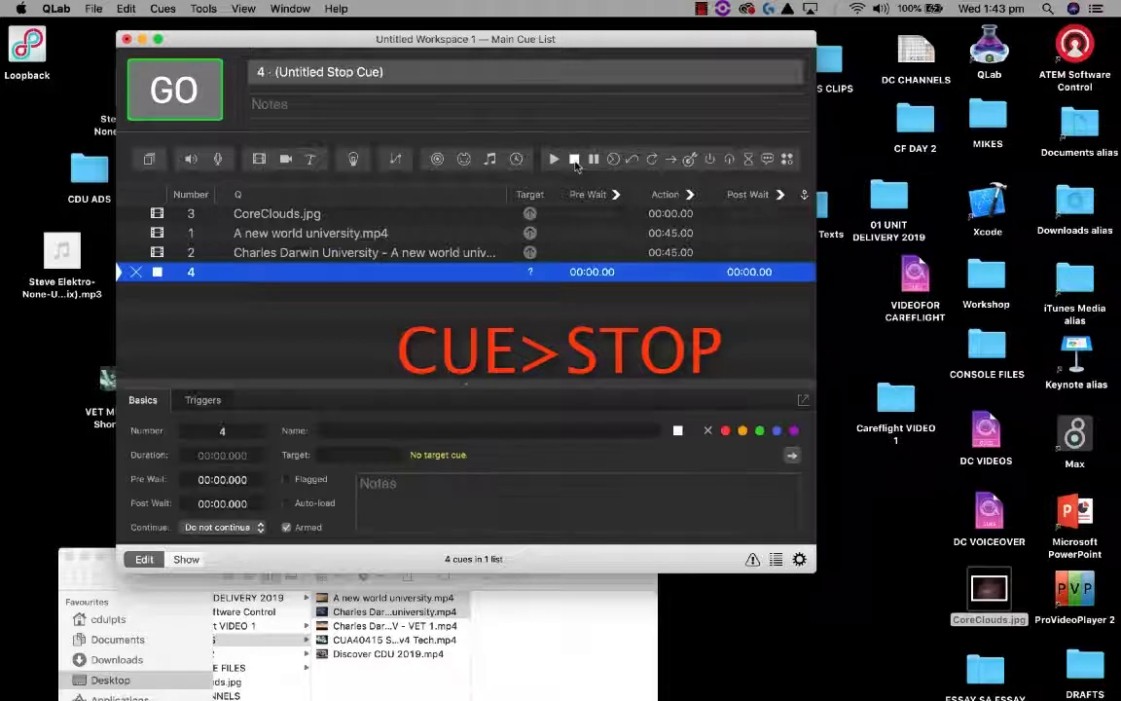
Move the Stop cue between the A new world university.mp4 and Charles Darwin University cues.
left_click(360, 297)
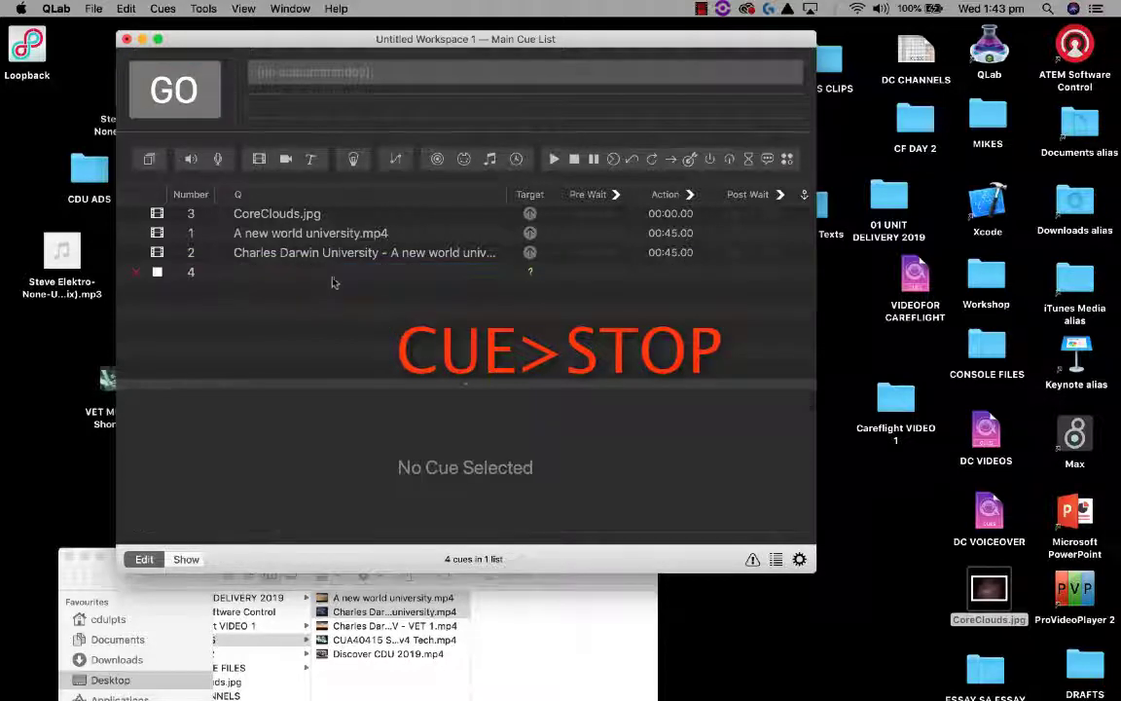
left_click(297, 273)
left_click_drag(339, 276, 332, 248)
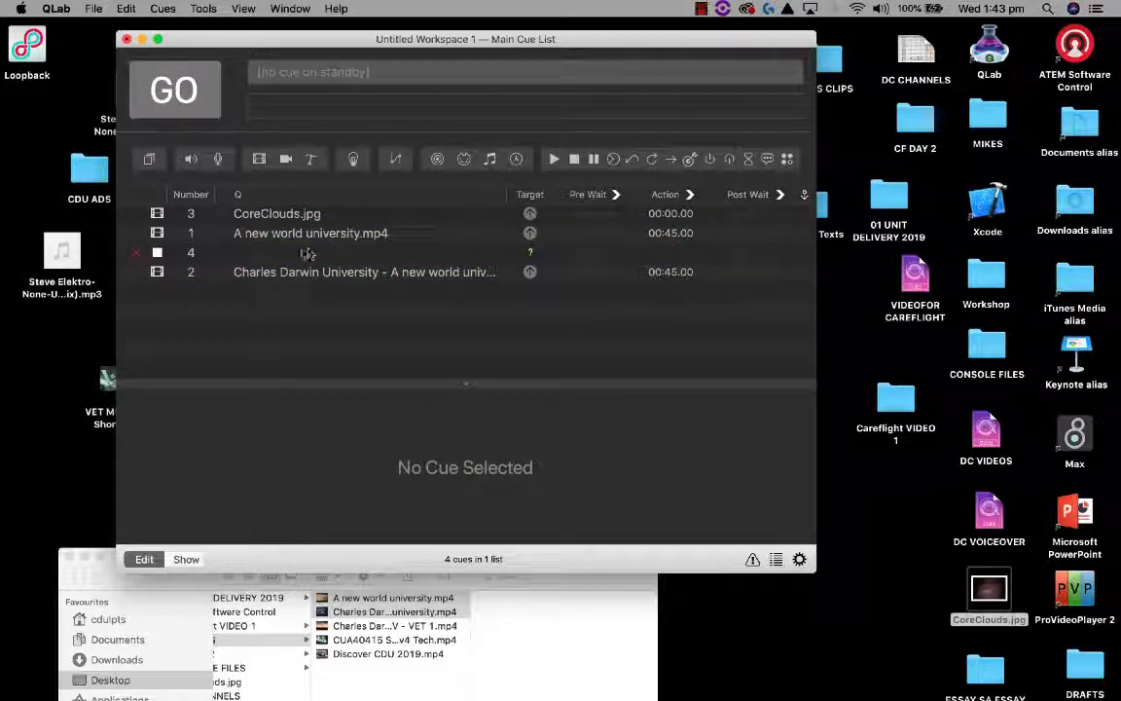
Target the Stop cue at the A new world university.mp4 cue.
left_click(292, 230)
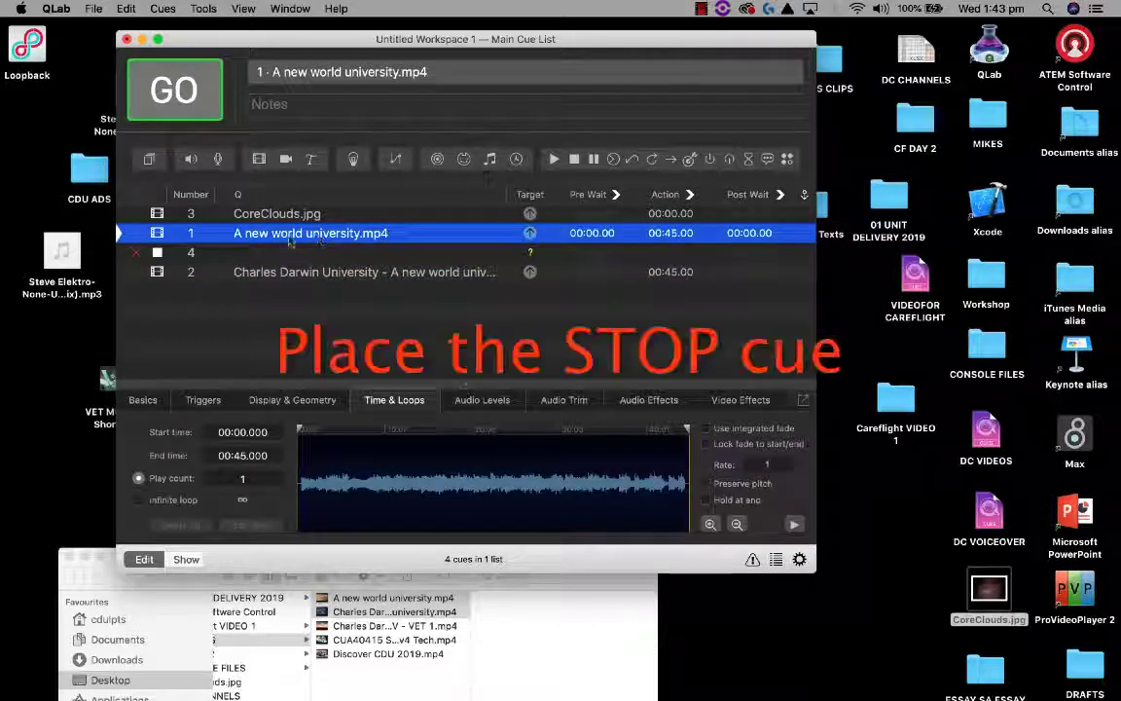
left_click(362, 325)
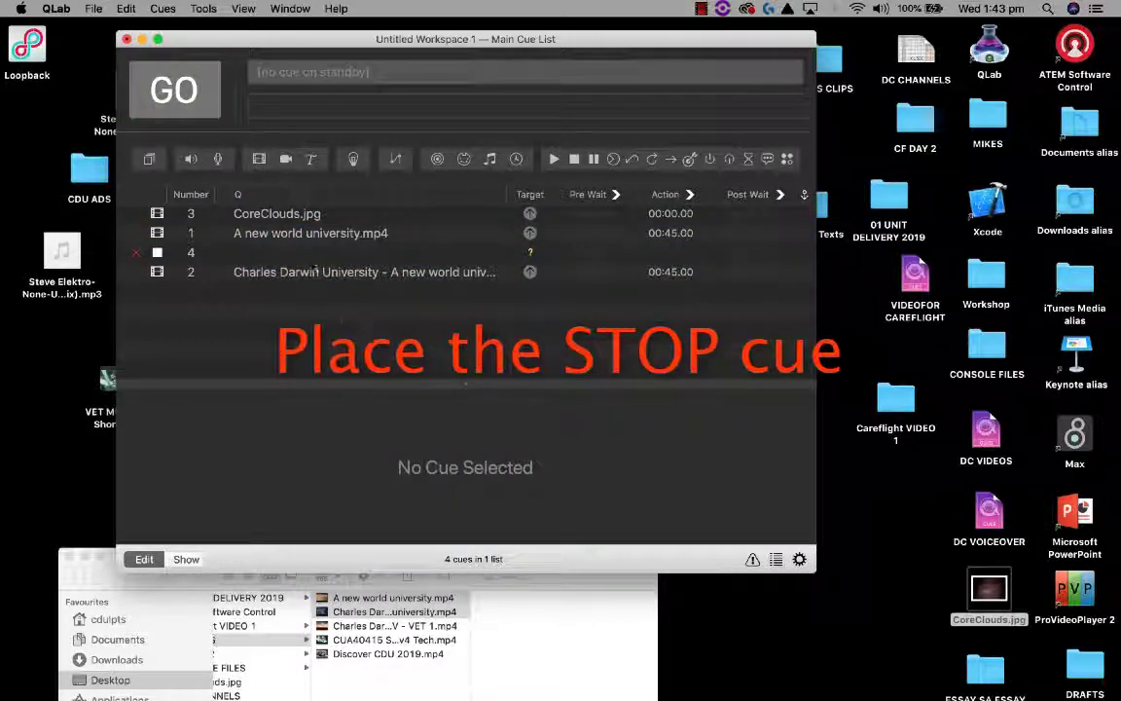
left_click(275, 253)
left_click_drag(288, 231, 333, 255)
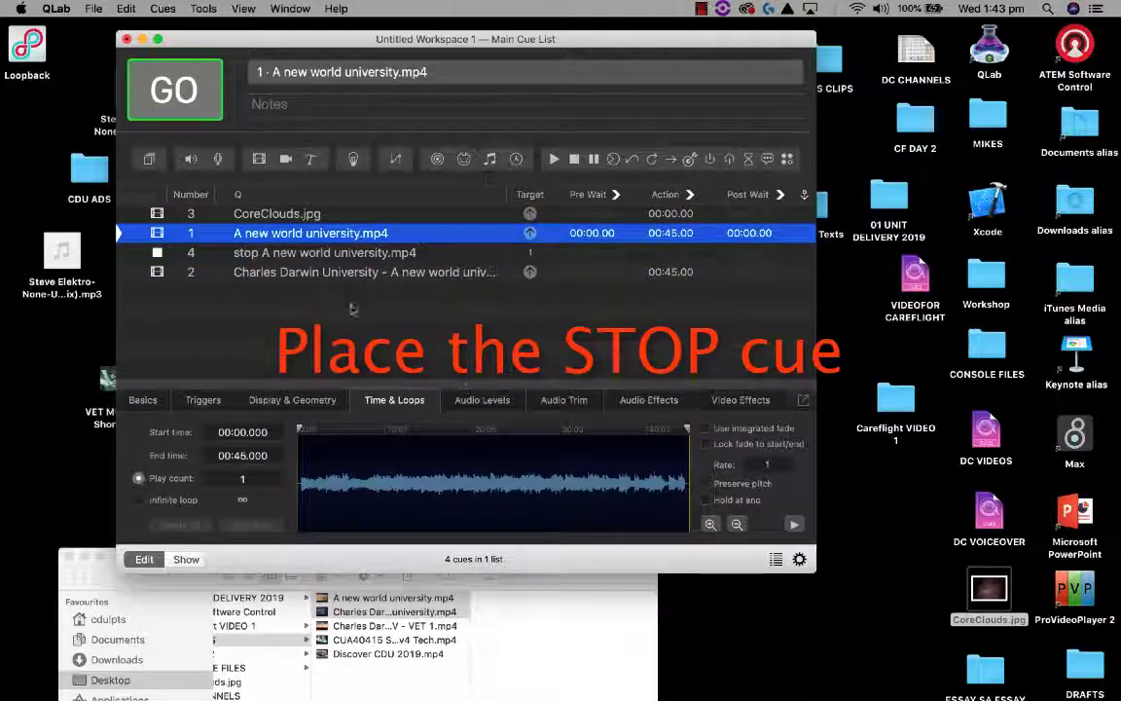
left_click(321, 301)
Fire the CoreClouds.jpg, A new world university.mp4 and Stop cues in sequence, then stop all playback.
left_click(299, 214)
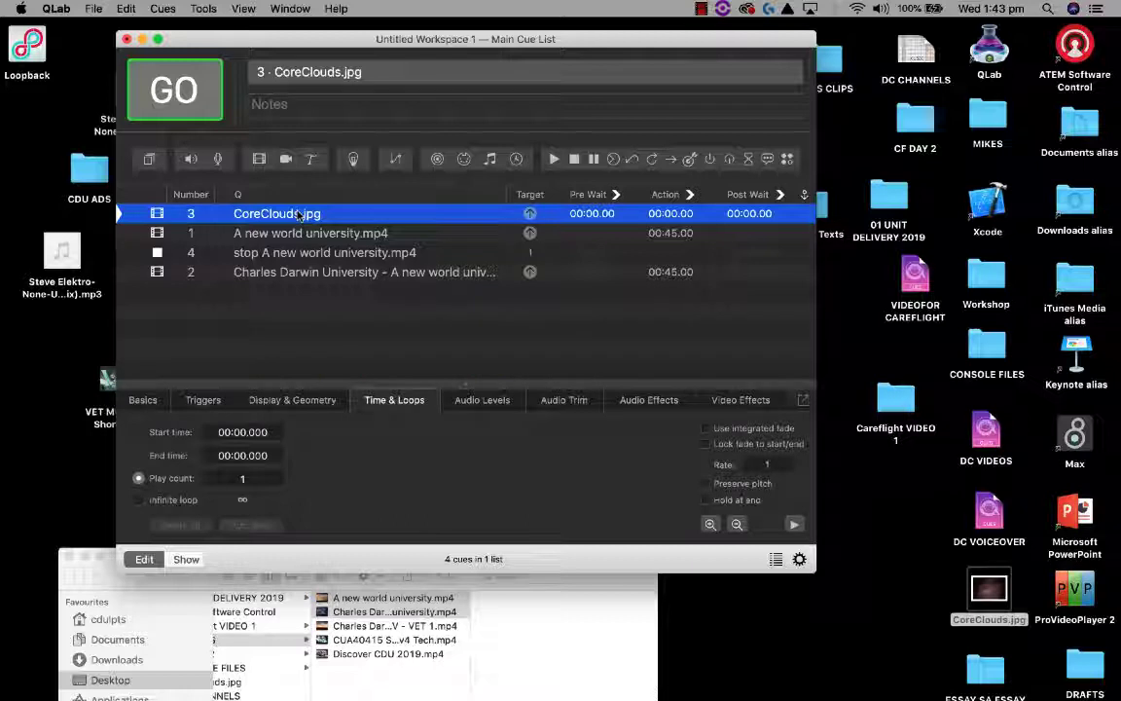
key("space")
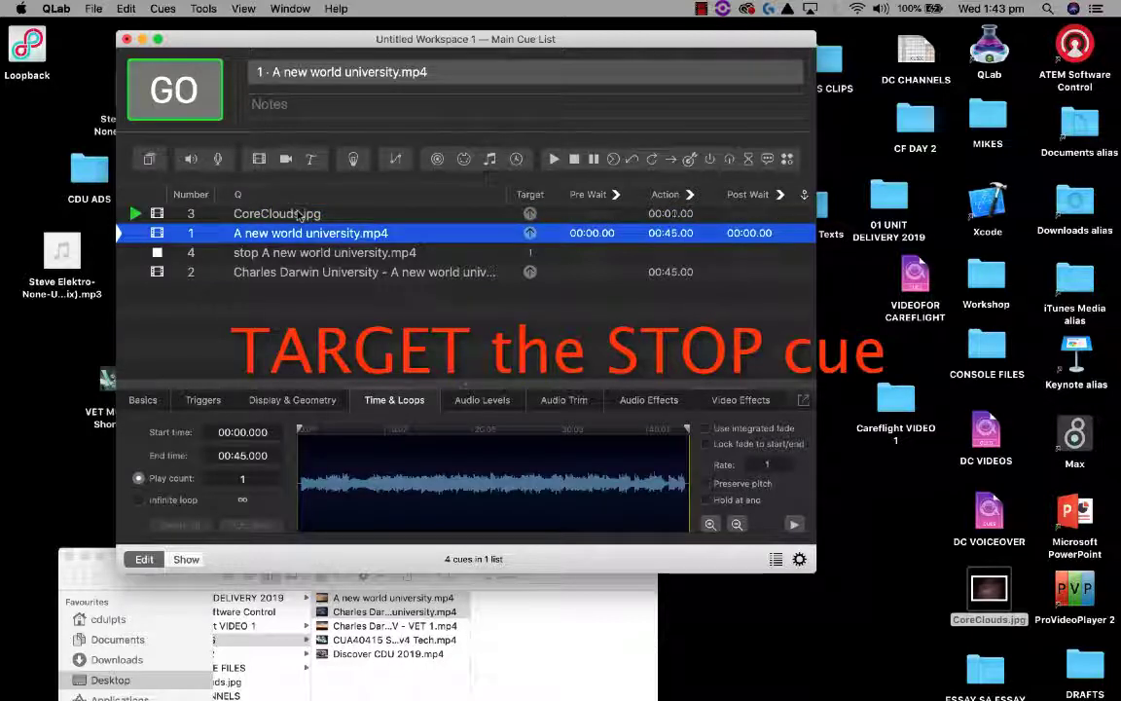
key("space")
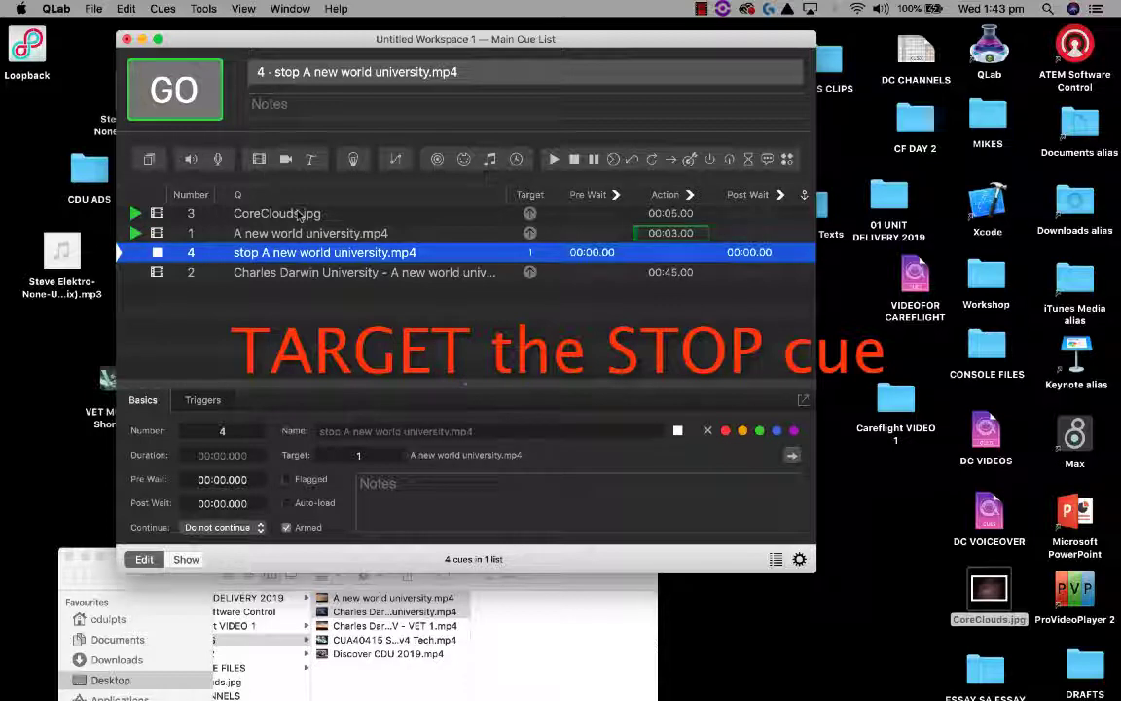
key("space")
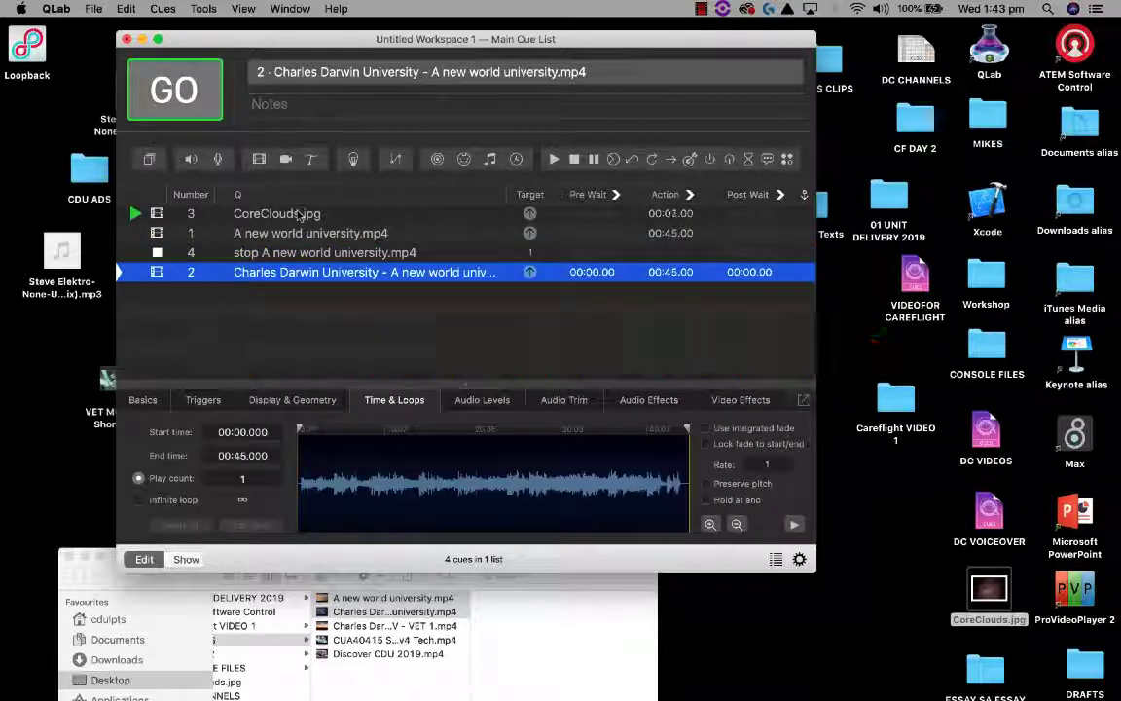
key("Escape")
Trim the A new world university.mp4 cue to start at 00:42.410 and end at 00:43.332, then fire it.
left_click(292, 233)
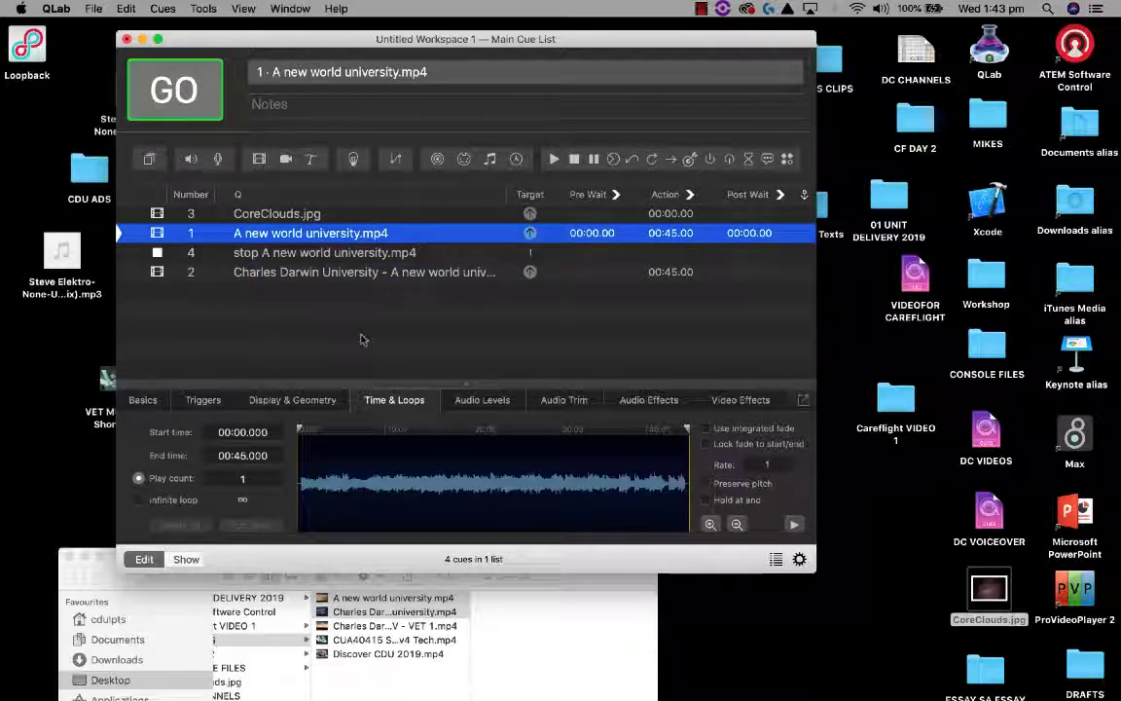
left_click(433, 314)
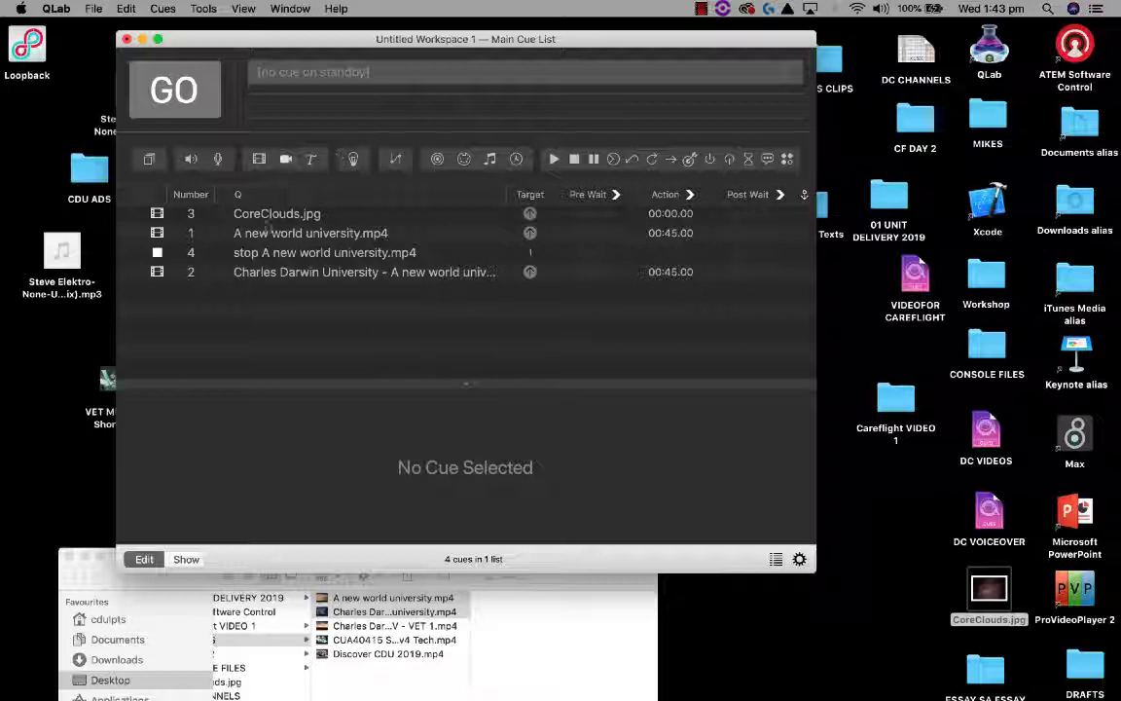
left_click(292, 252)
left_click(367, 232)
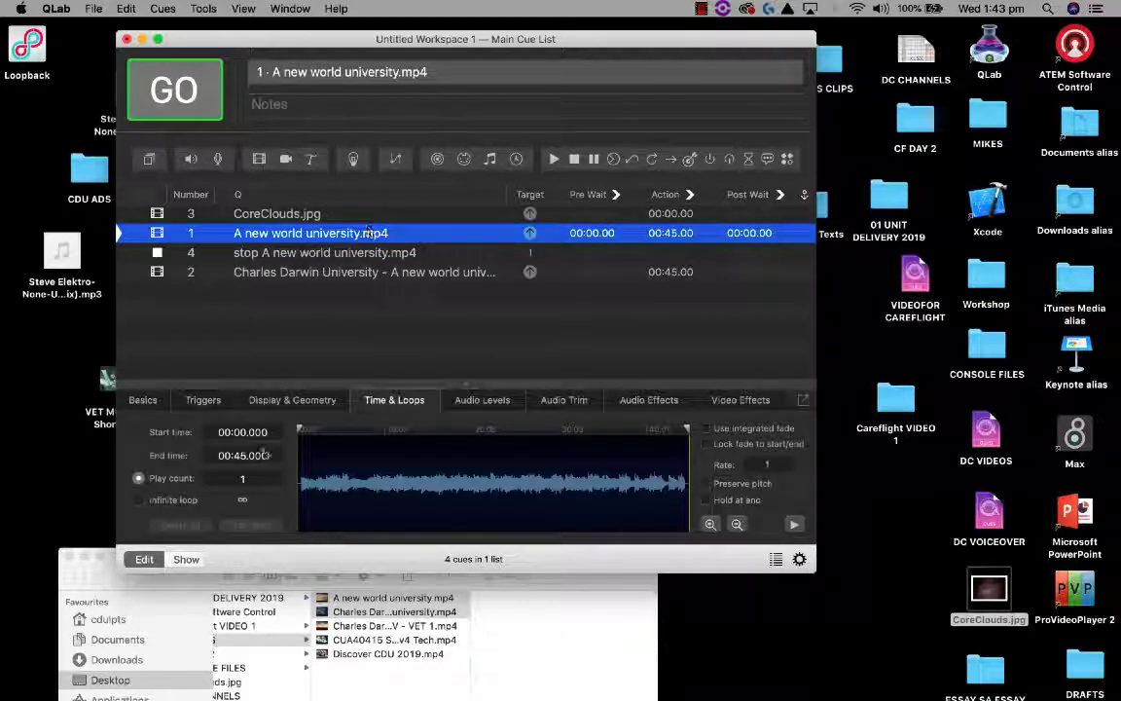
left_click(143, 400)
left_click(394, 399)
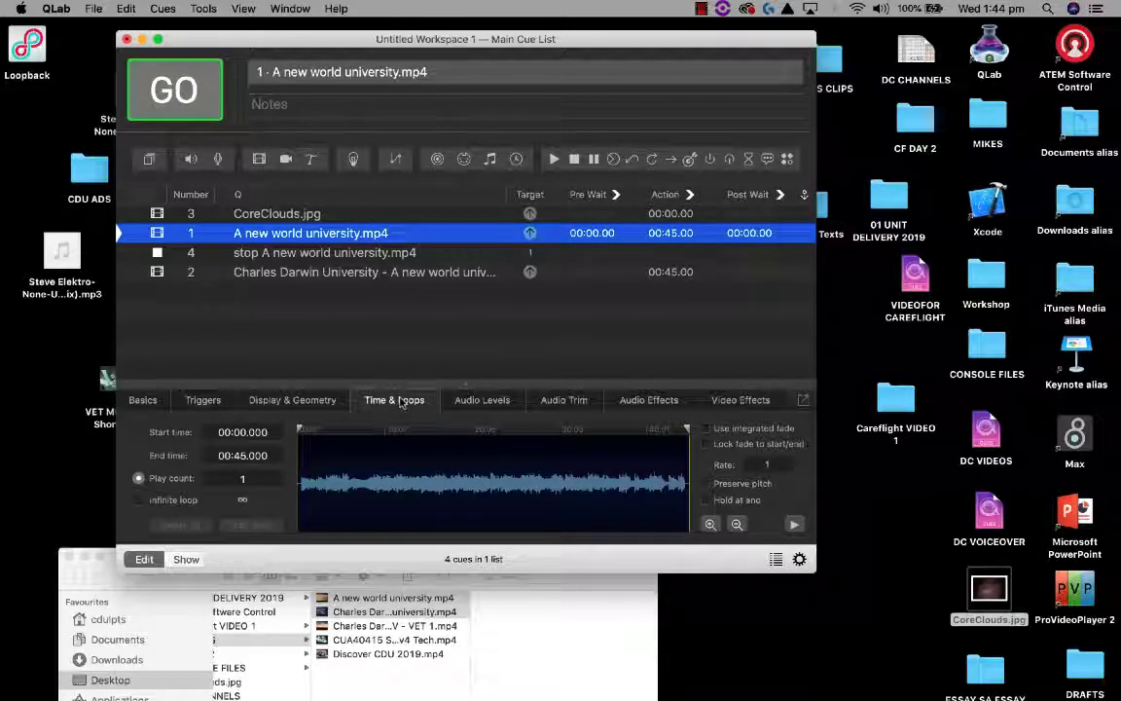
left_click_drag(300, 429, 664, 437)
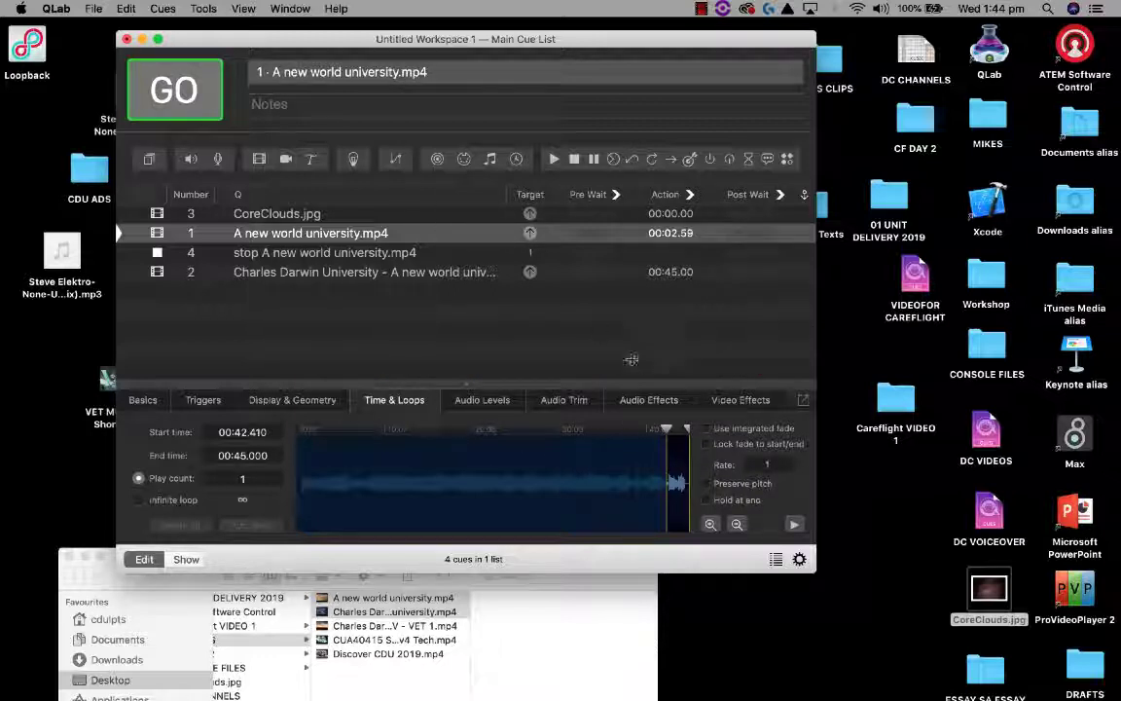
left_click_drag(687, 429, 672, 429)
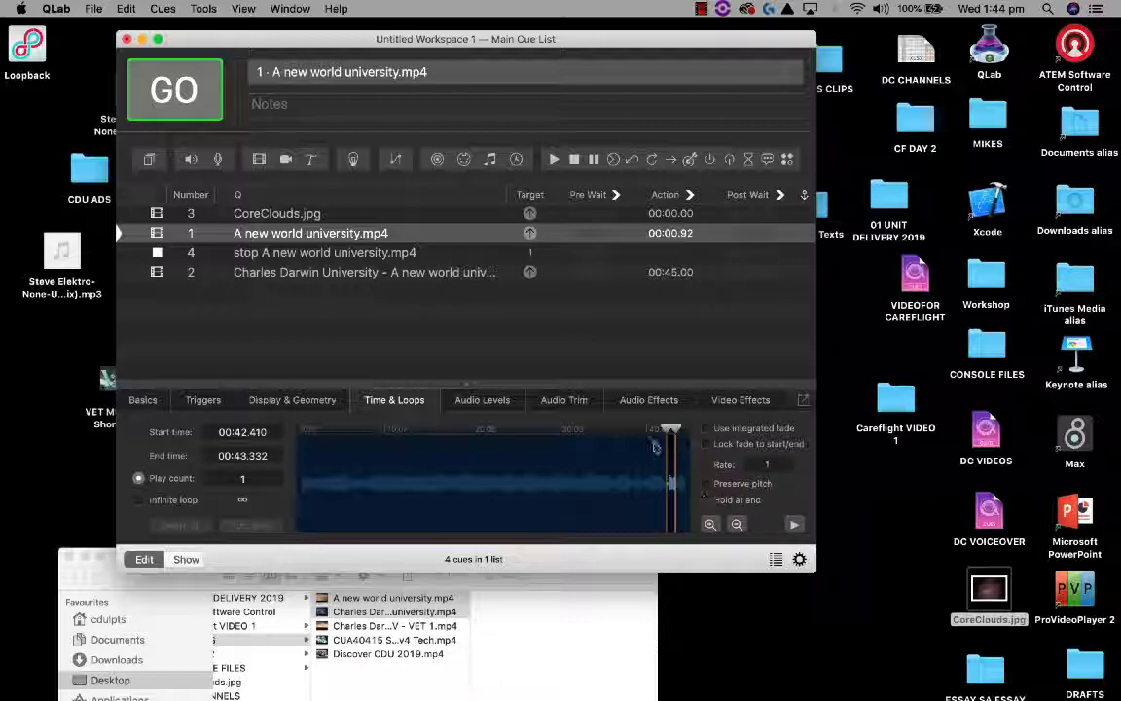
left_click(398, 233)
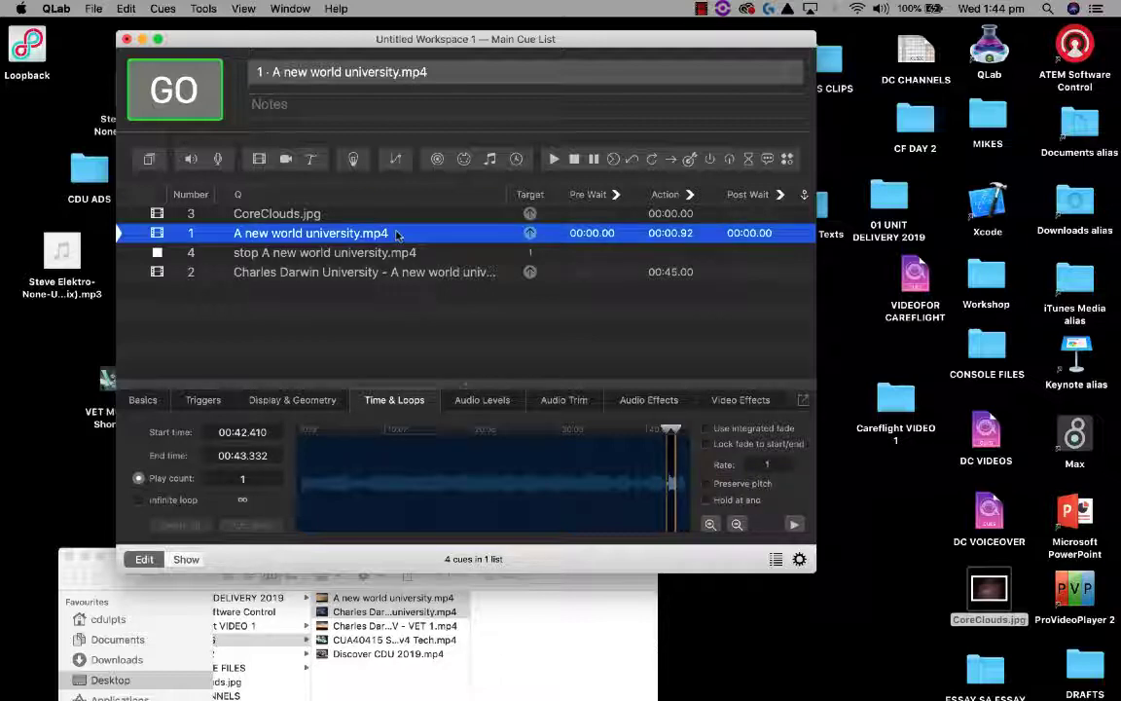
key("space")
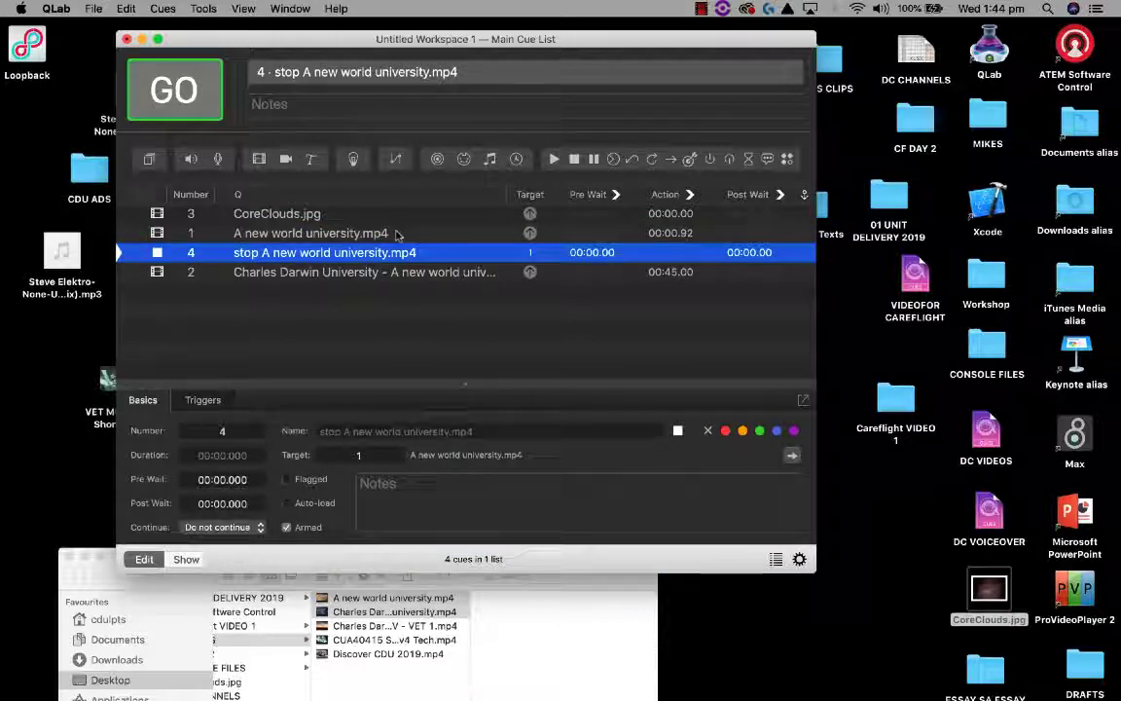
Restore the A new world university.mp4 cue's start to 00:00.000 and end to 00:45.000.
left_click(339, 239)
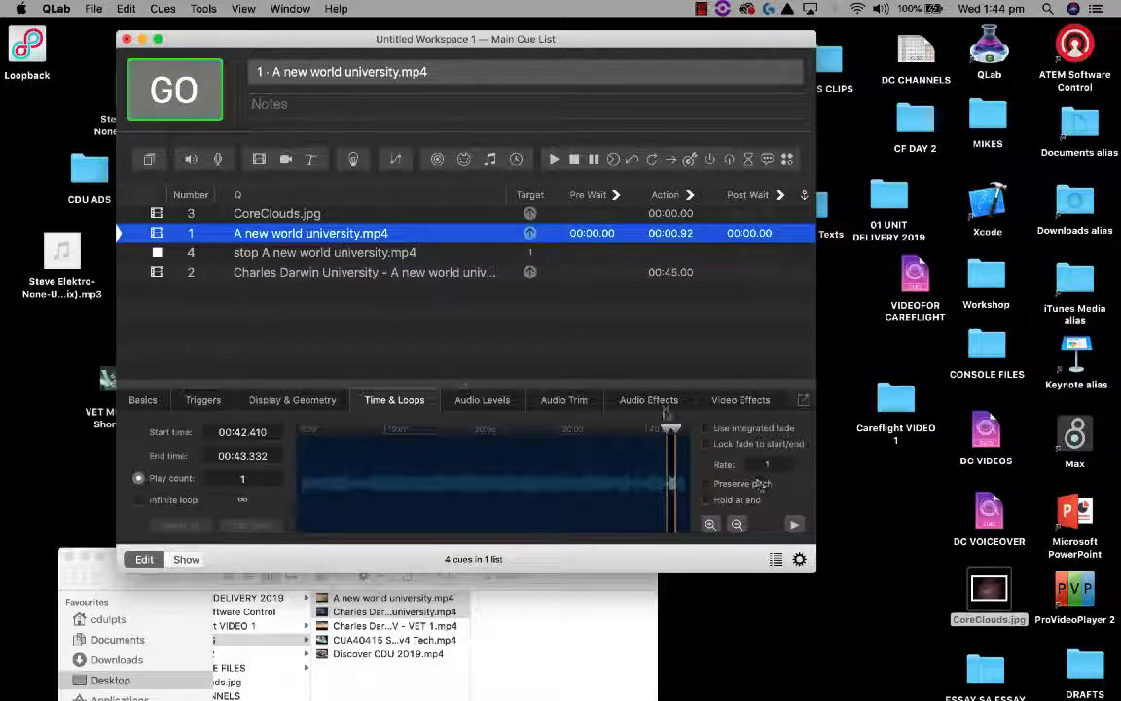
left_click_drag(667, 429, 269, 409)
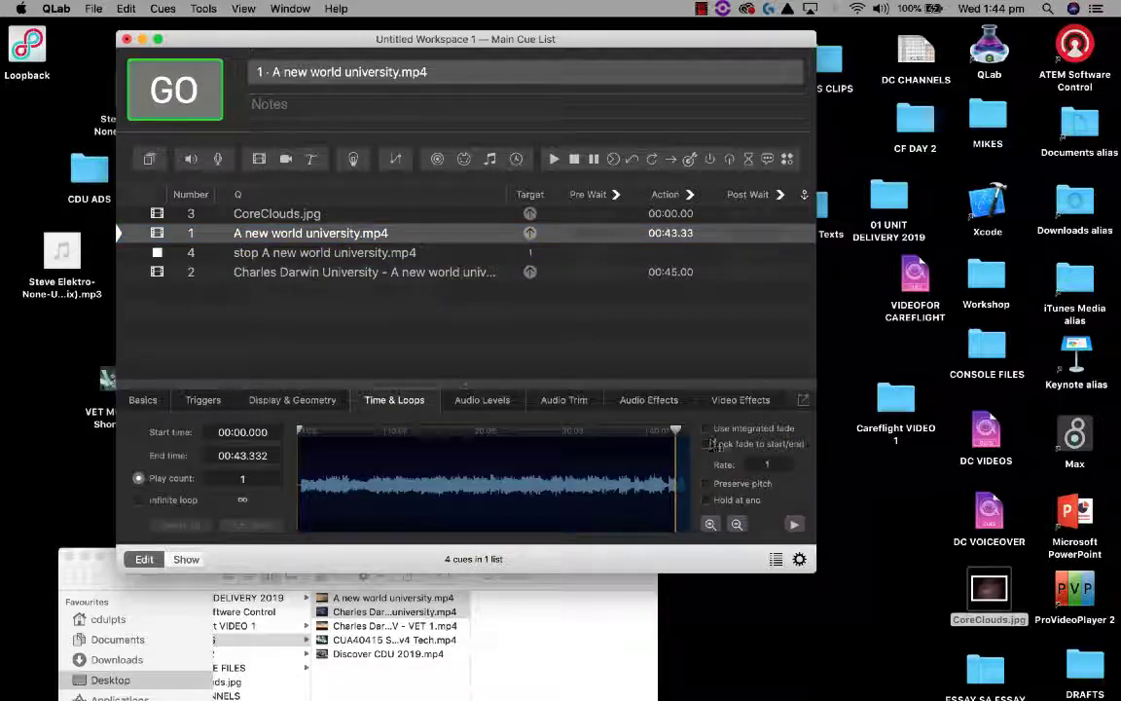
left_click_drag(675, 429, 721, 435)
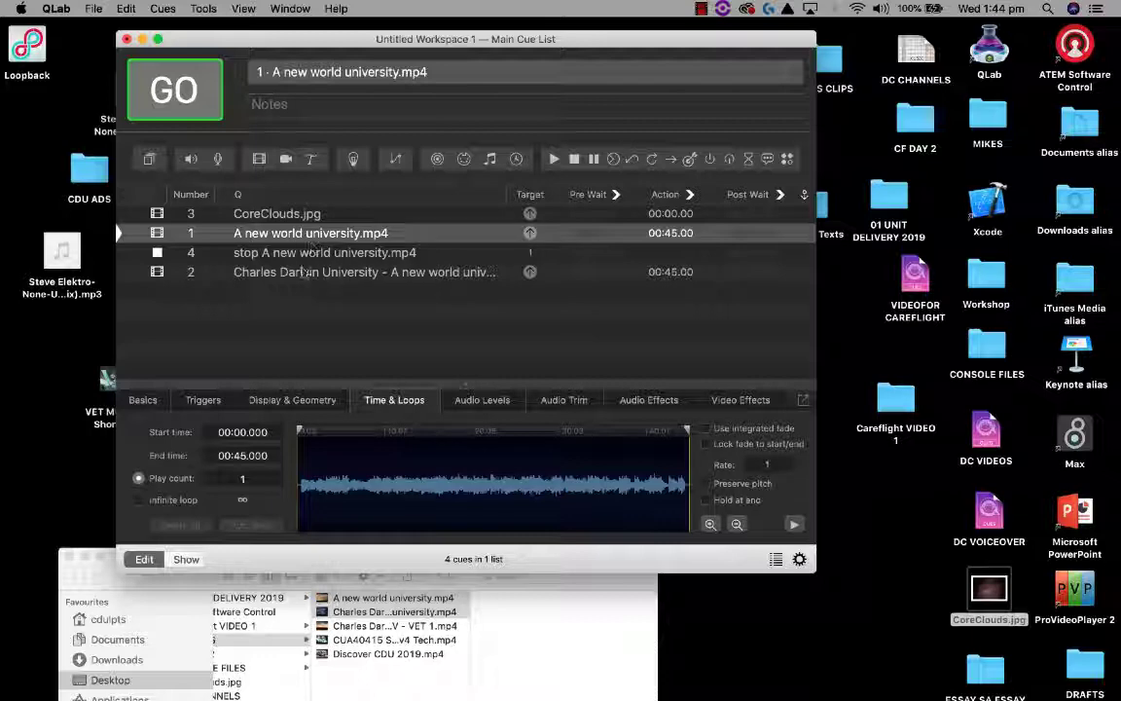
Add the Steve Elektro-None-Underground mp3 from the desktop as a new audio cue at the end of the list.
left_click_drag(62, 251, 387, 313)
left_click(409, 315)
left_click(360, 295)
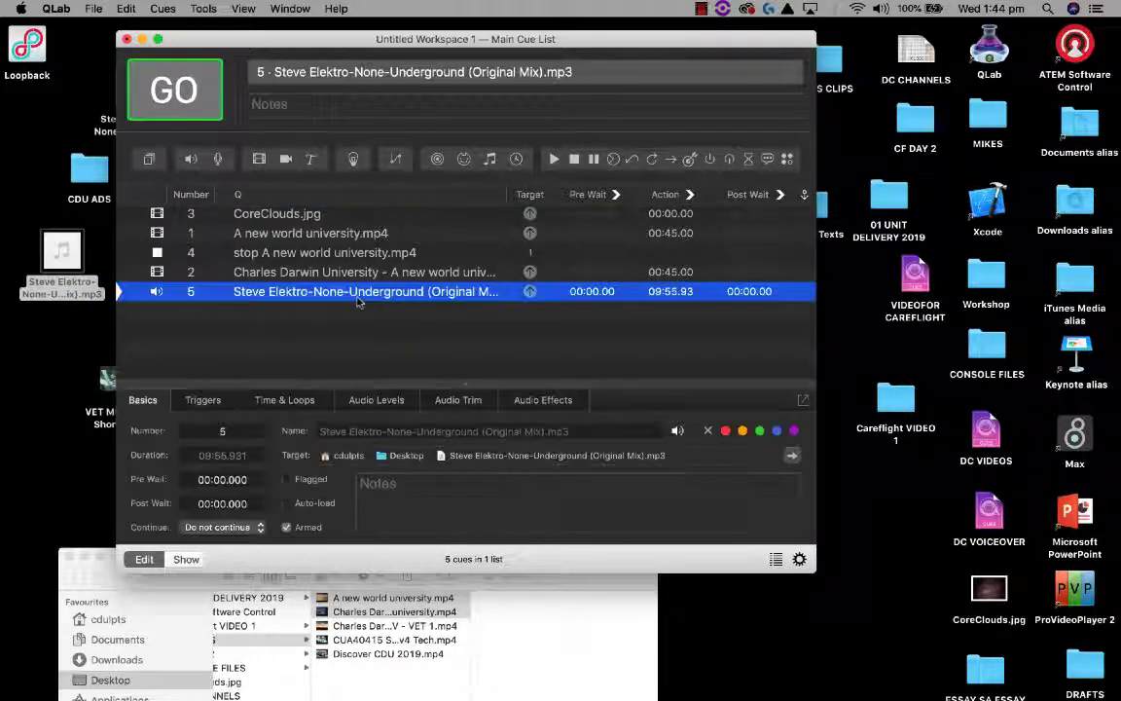
Trim the Steve Elektro audio cue to start at 05:36.099 and end at 05:55.335.
left_click(282, 400)
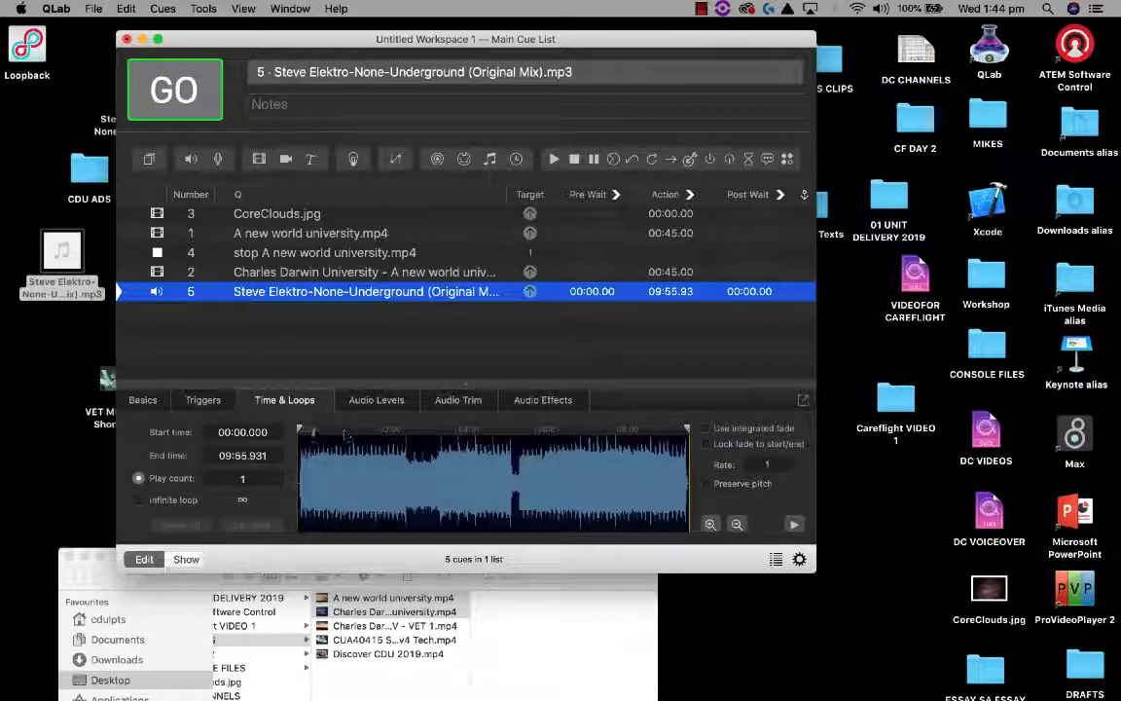
left_click_drag(300, 429, 518, 431)
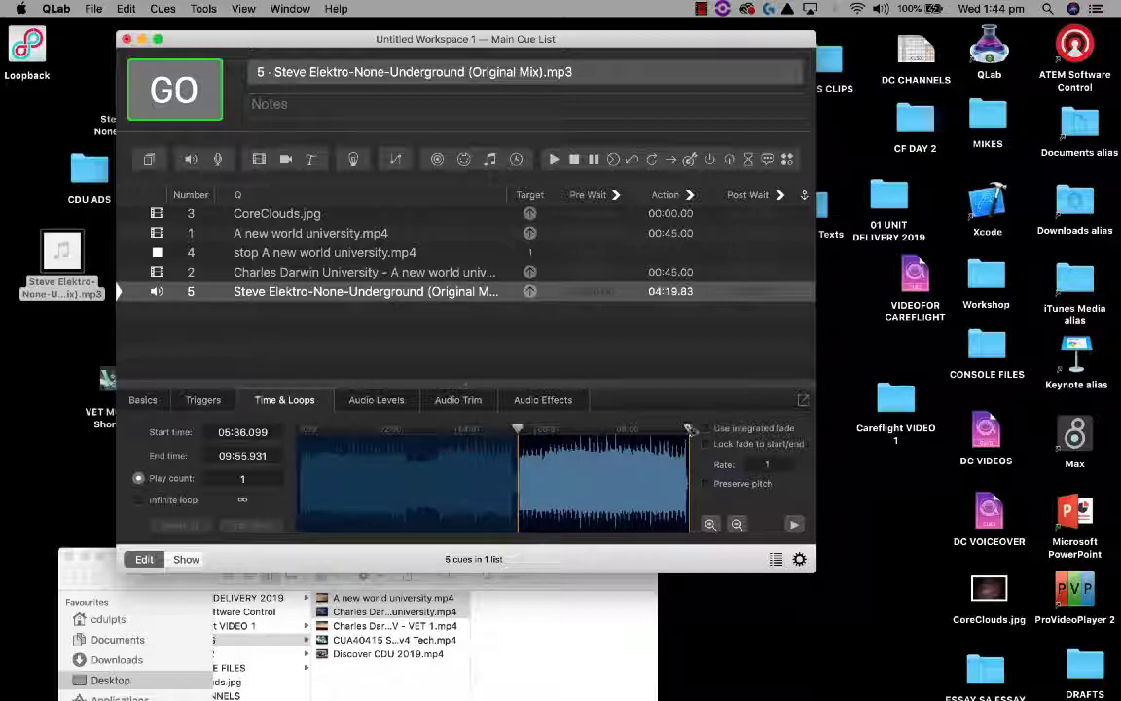
left_click_drag(687, 430, 531, 426)
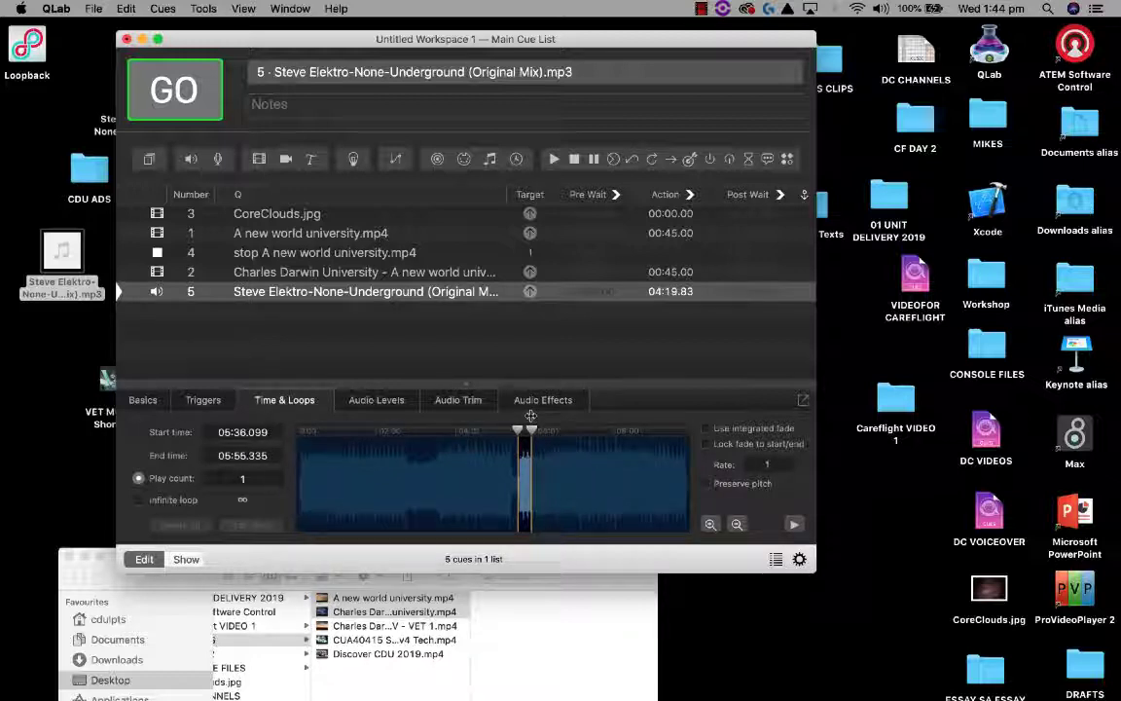
Fire the trimmed audio cue, then stop all playback.
left_click(340, 288)
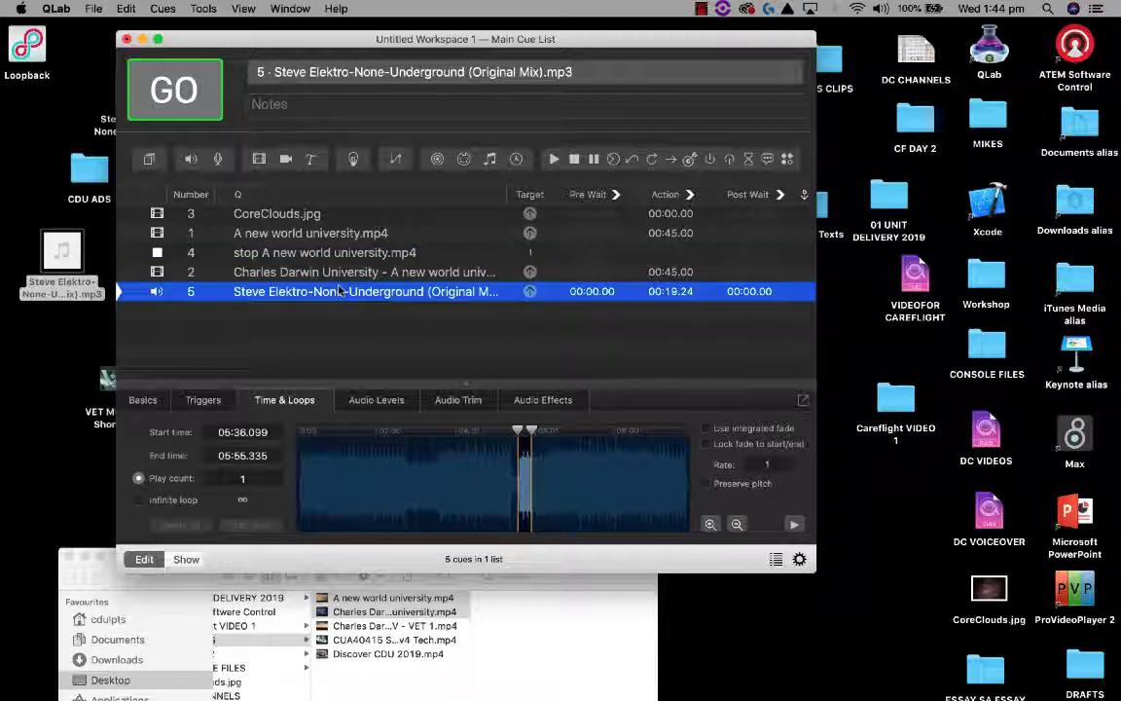
key("space")
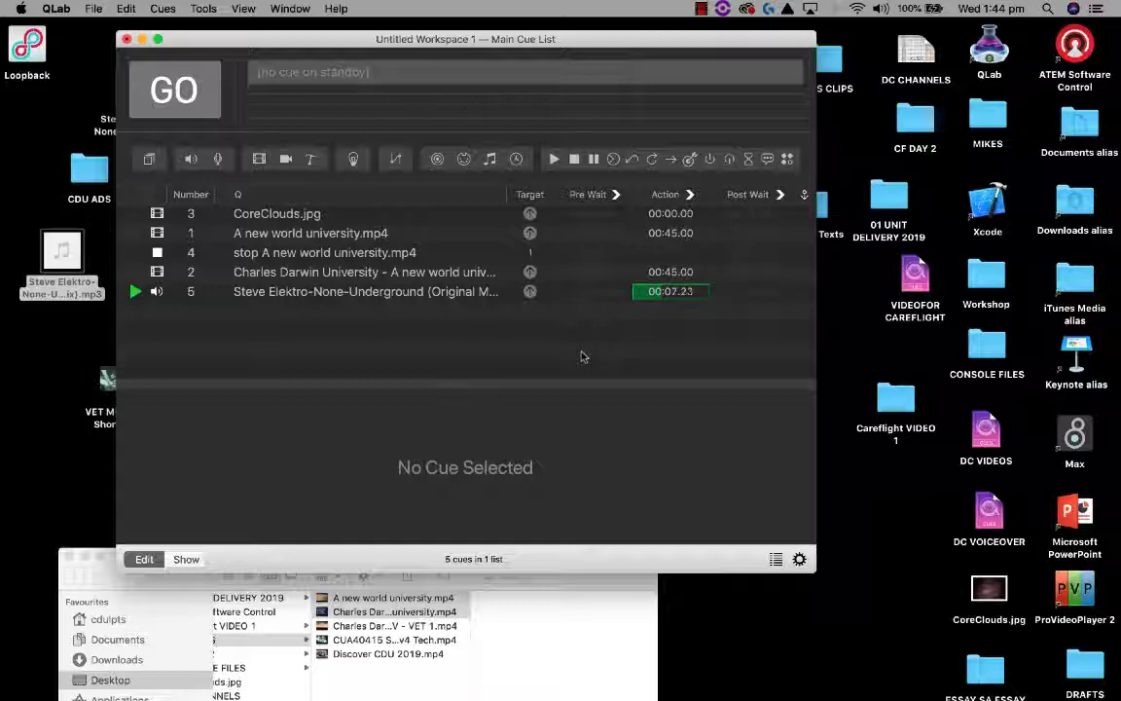
key("Escape")
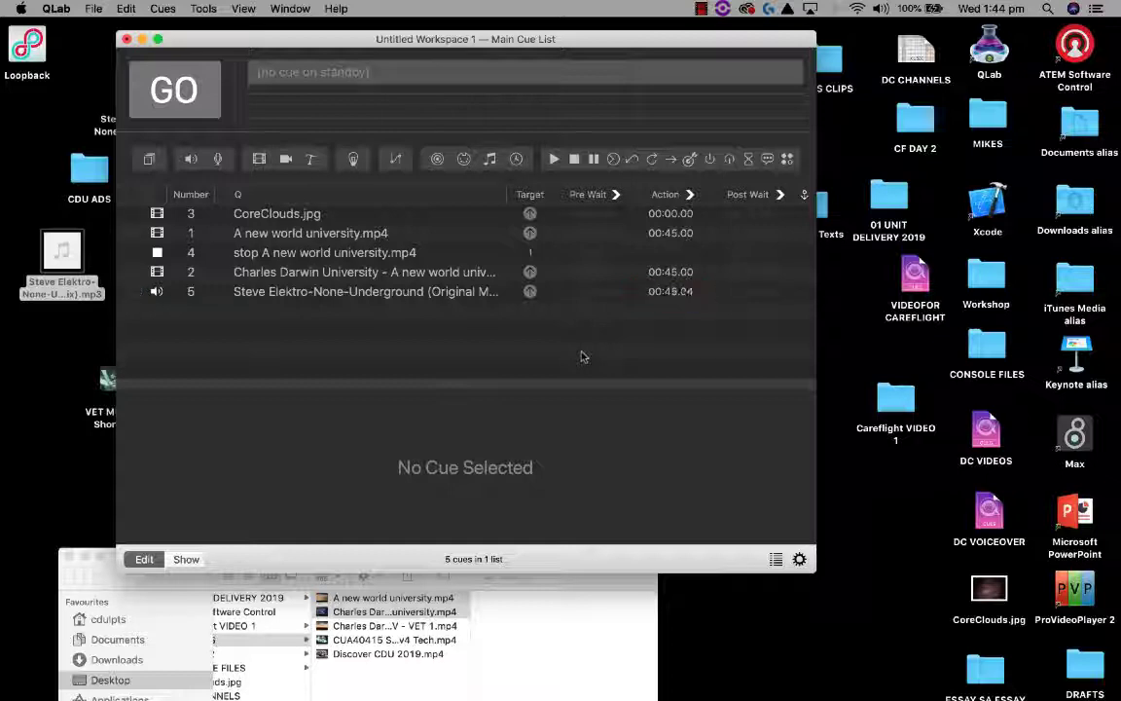
Enable the integrated fade on the audio cue and pull the fade curve down to silence at the end.
left_click(400, 291)
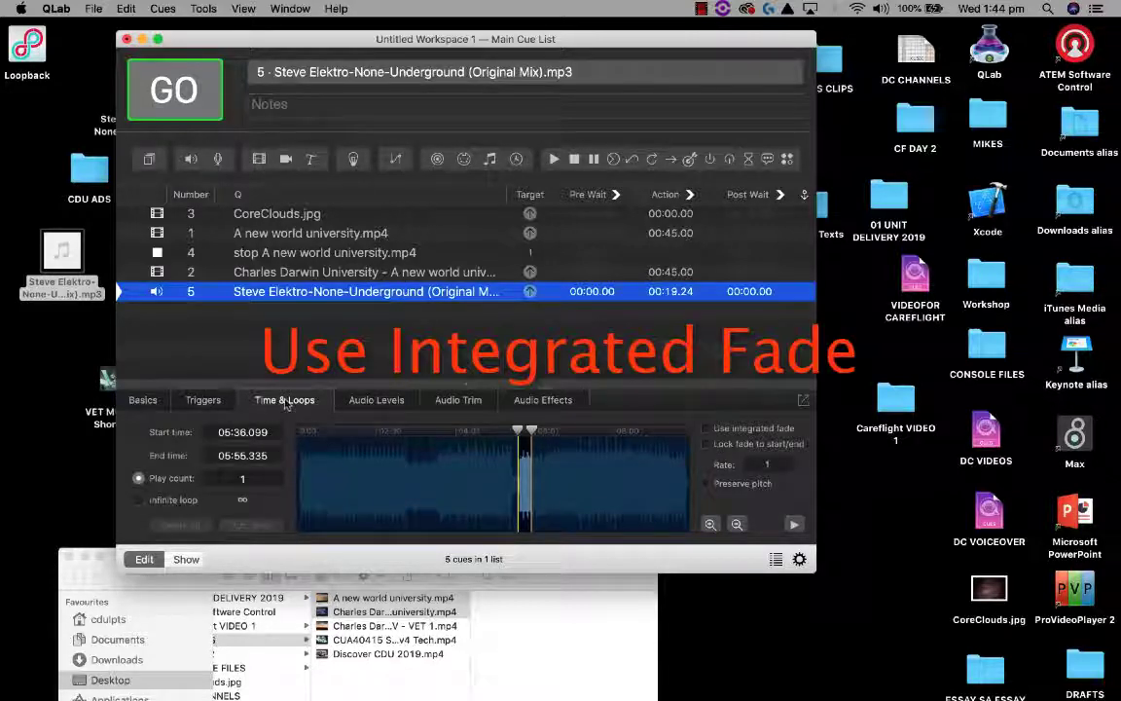
left_click(706, 429)
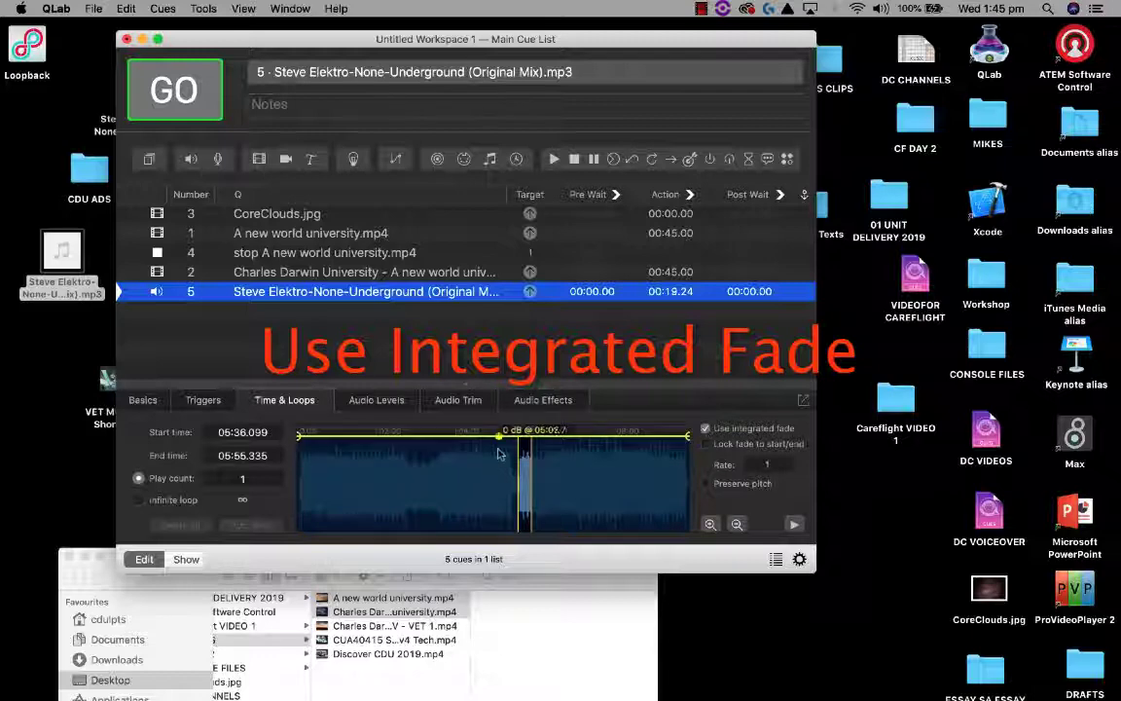
left_click(528, 437)
left_click_drag(533, 440, 533, 534)
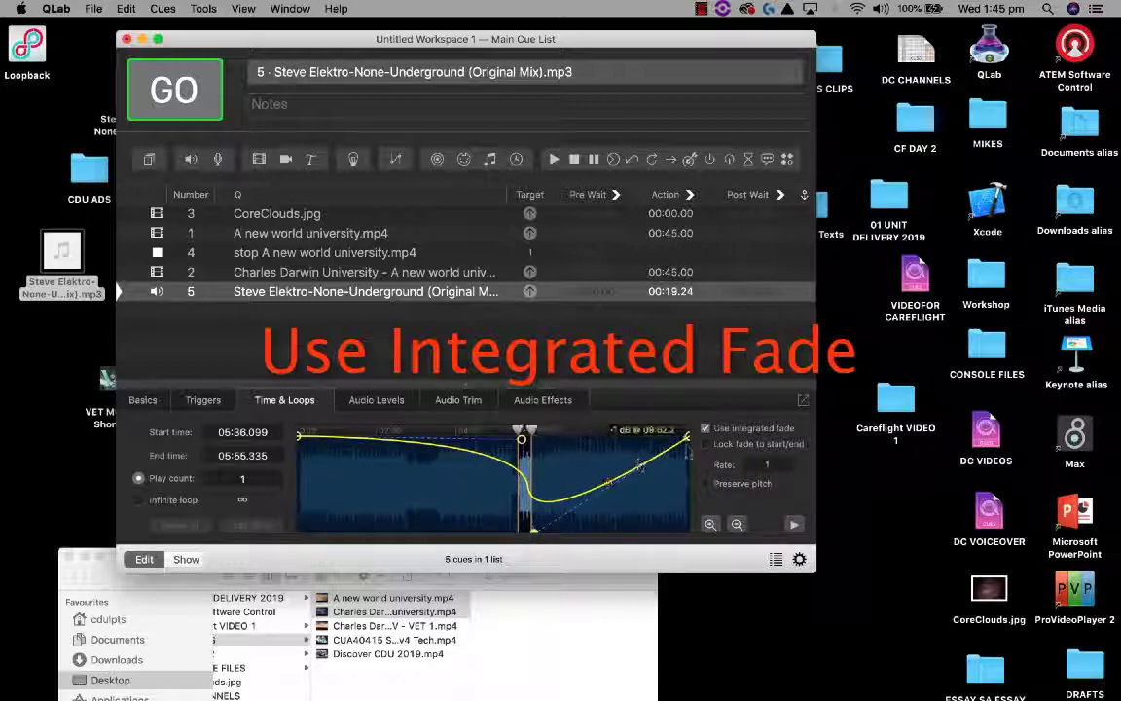
left_click_drag(688, 437, 658, 546)
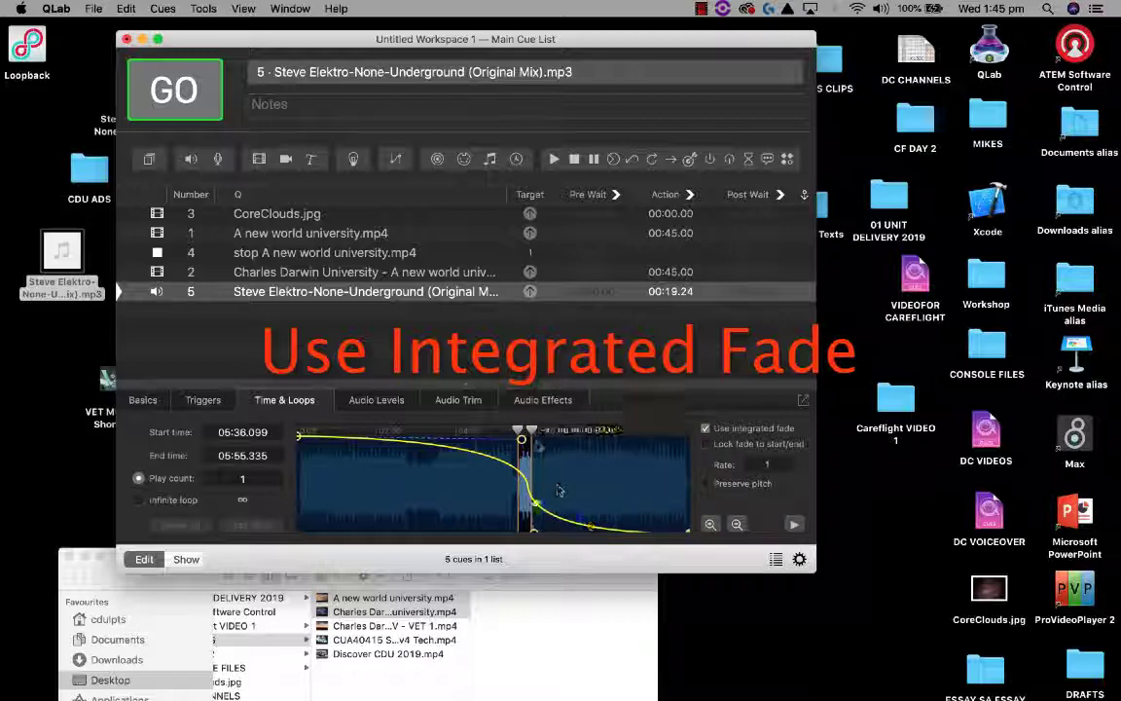
Fire the audio cue to preview the fade.
left_click(362, 293)
key("space")
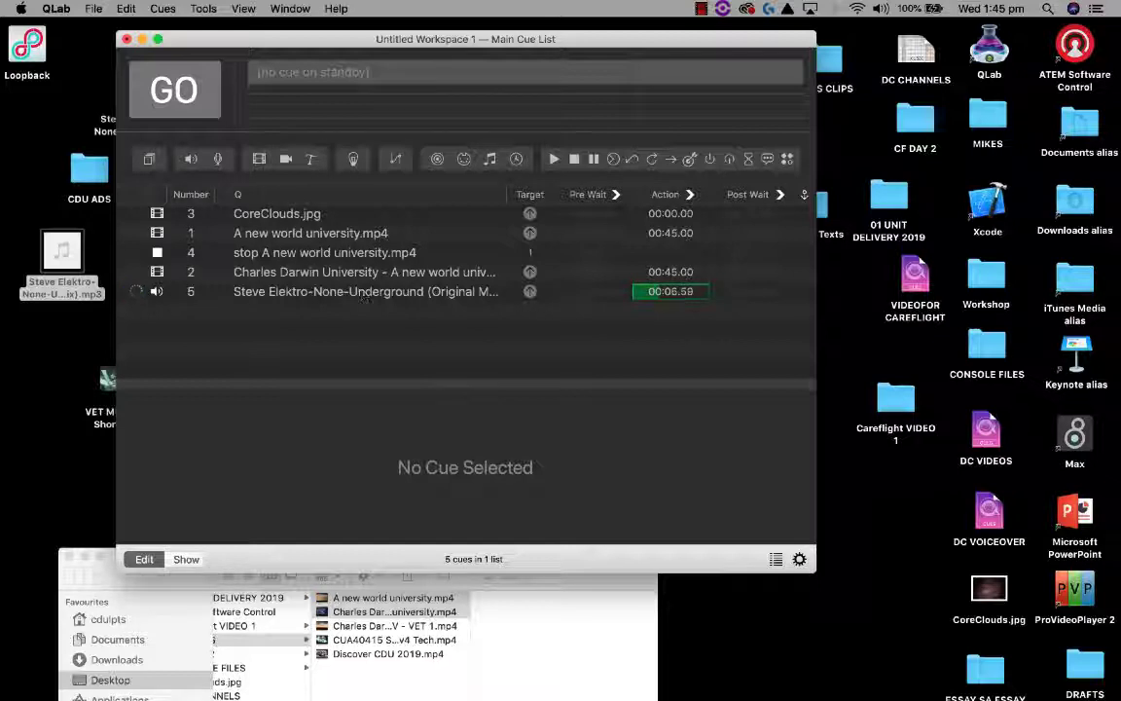
left_click(464, 275)
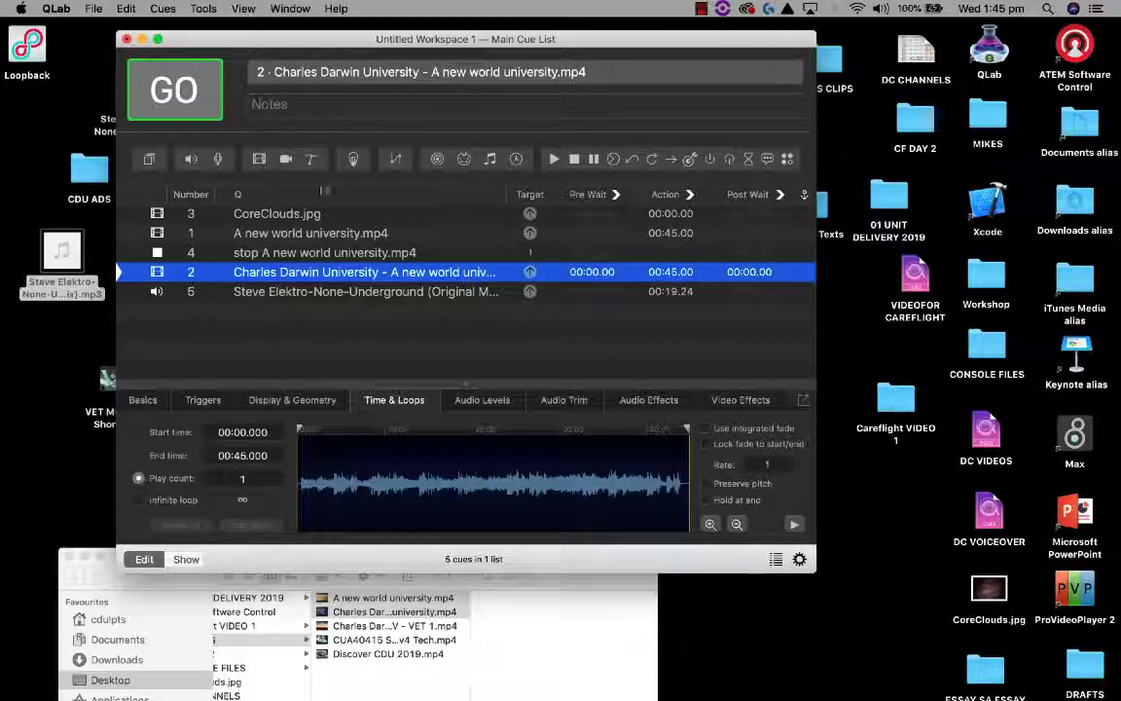
Delete the Stop cue from the cue list.
left_click(302, 232)
left_click(304, 254)
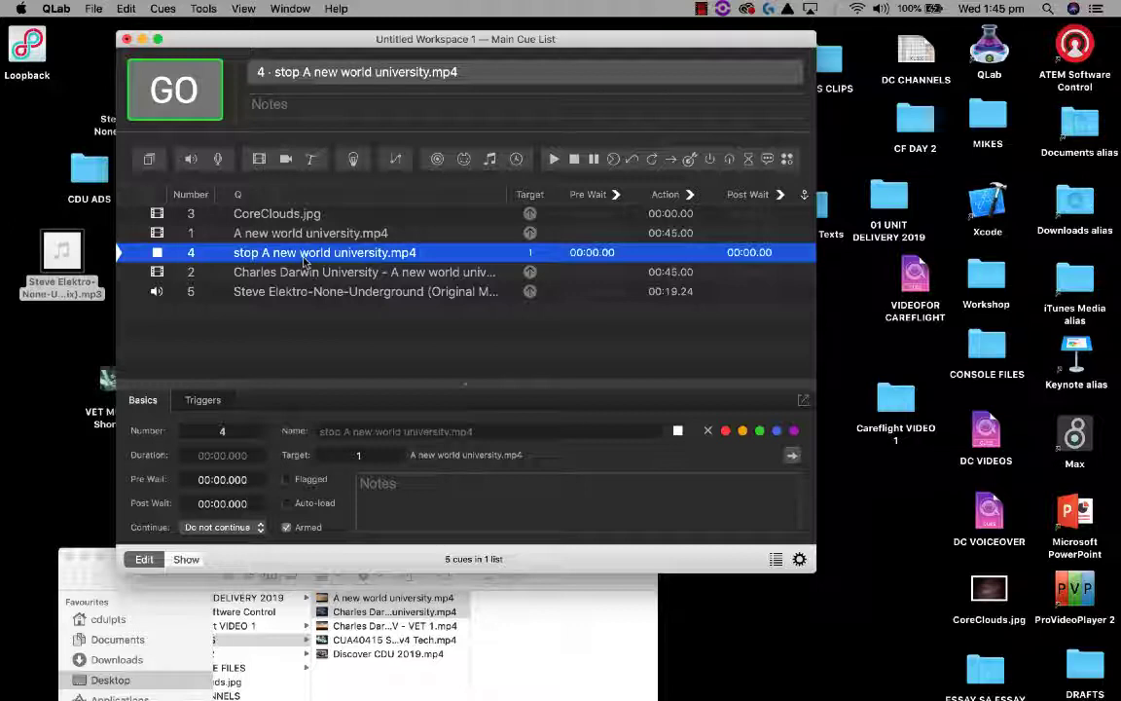
key("Delete")
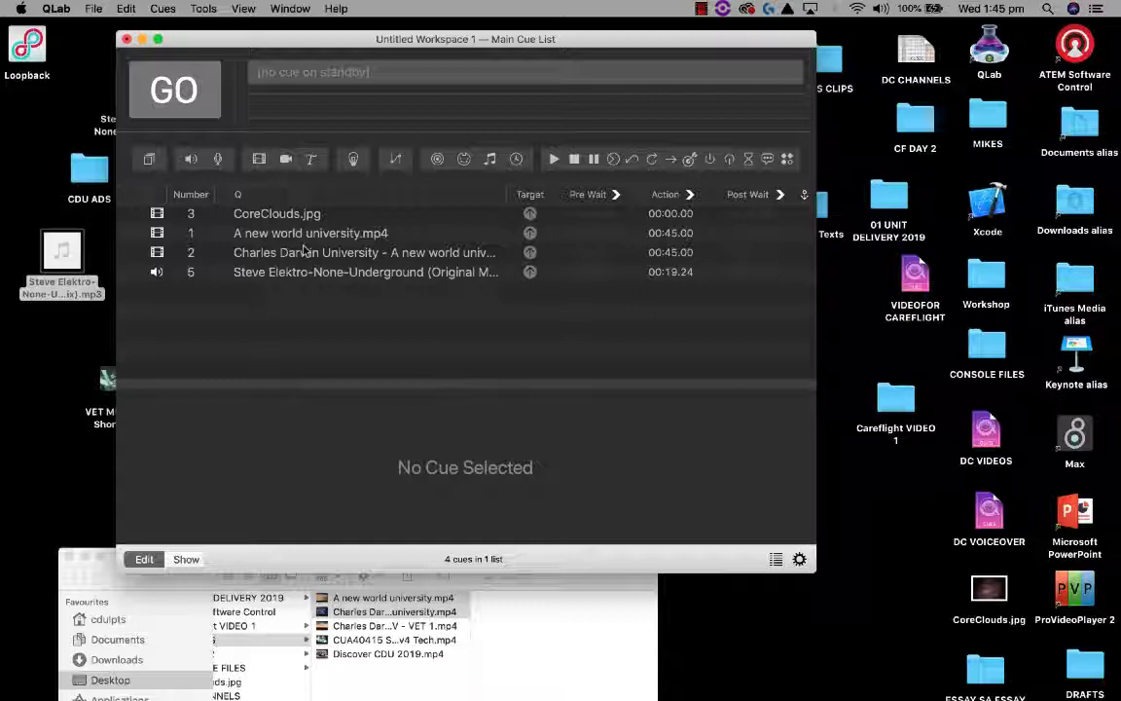
Trim the 'A new world university.mp4' video cue to start at 00:00.370 and end at 00:02.771.
left_click(334, 237)
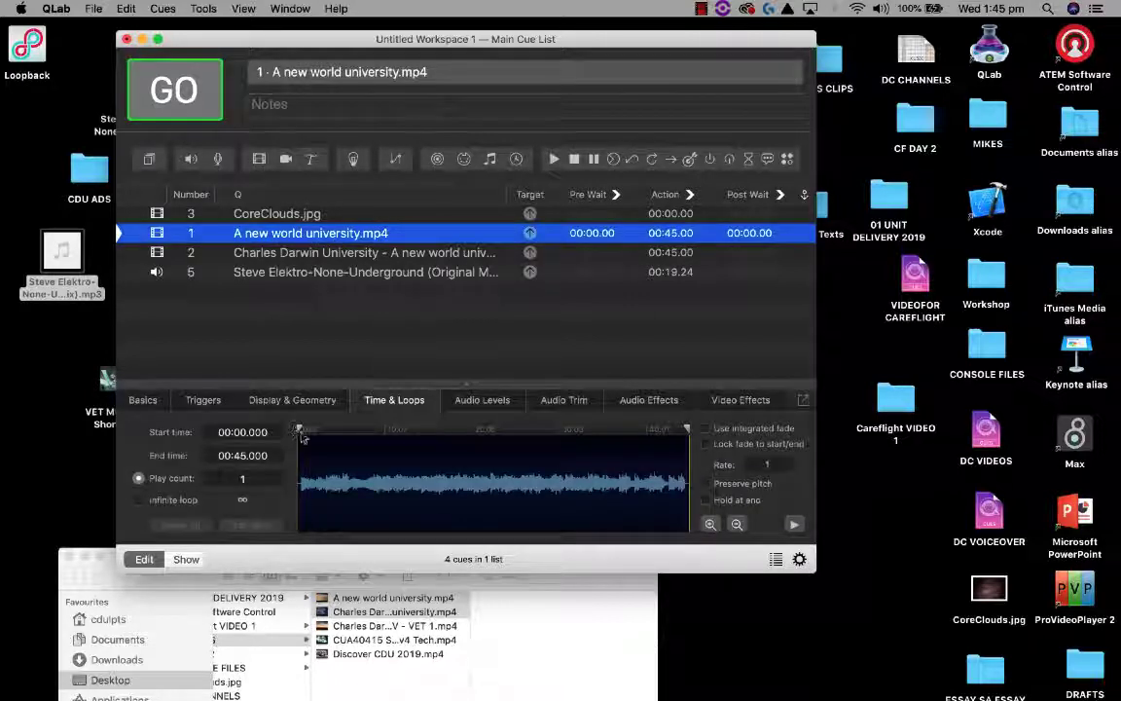
left_click_drag(300, 433, 304, 431)
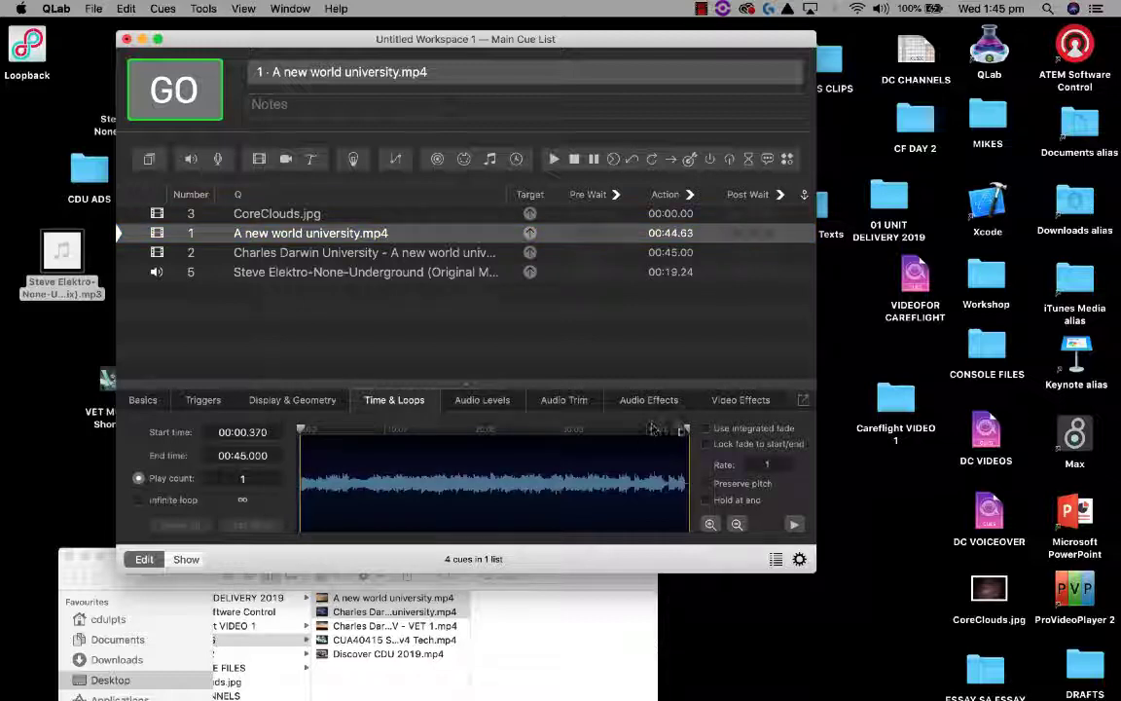
left_click_drag(684, 429, 322, 429)
Set the 'A new world university.mp4' cue's continue mode to Auto-follow and fire the cue list to preview it.
left_click(302, 229)
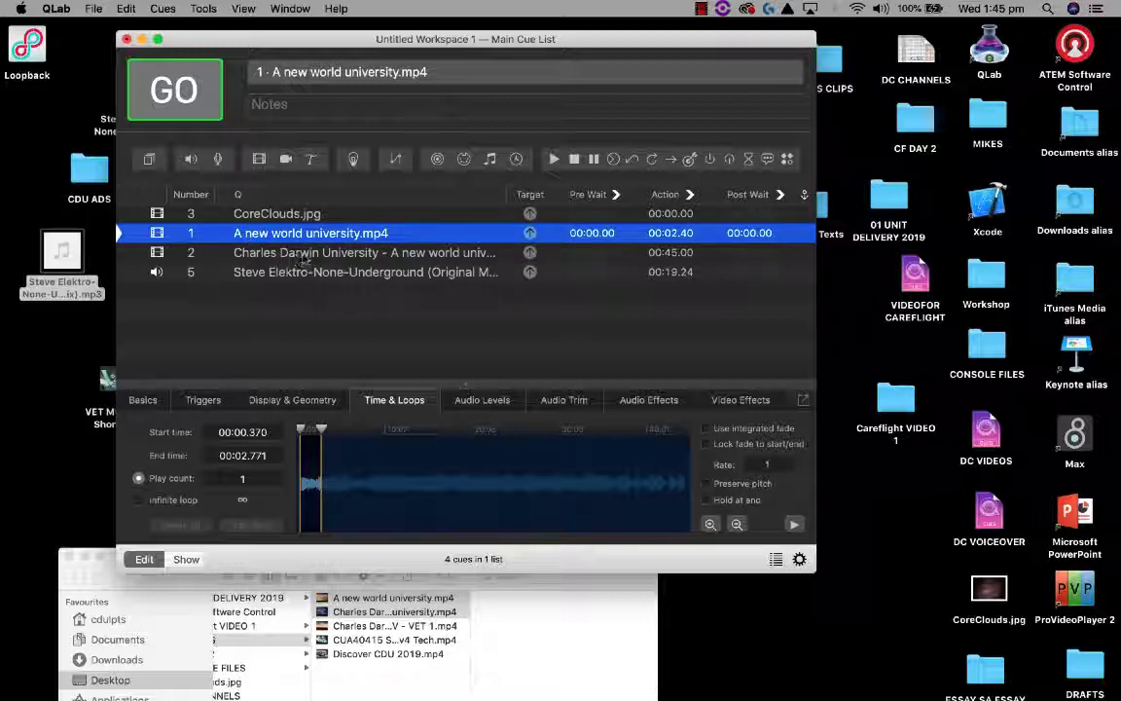
left_click(299, 255)
left_click(302, 235)
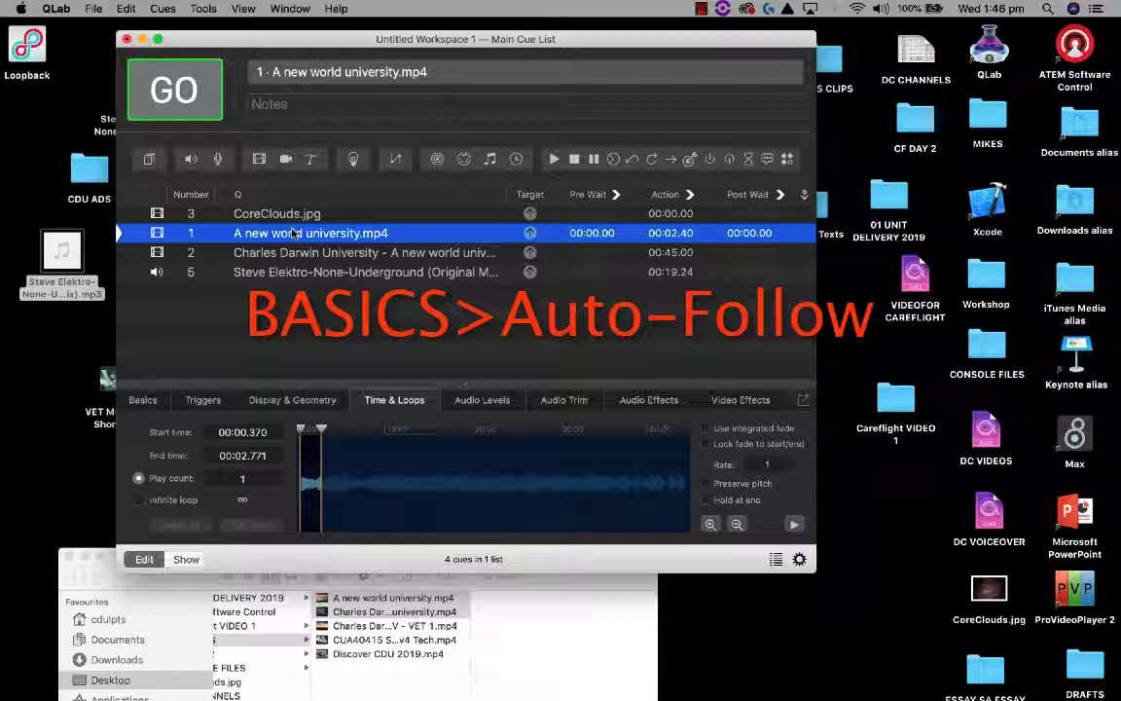
left_click(144, 399)
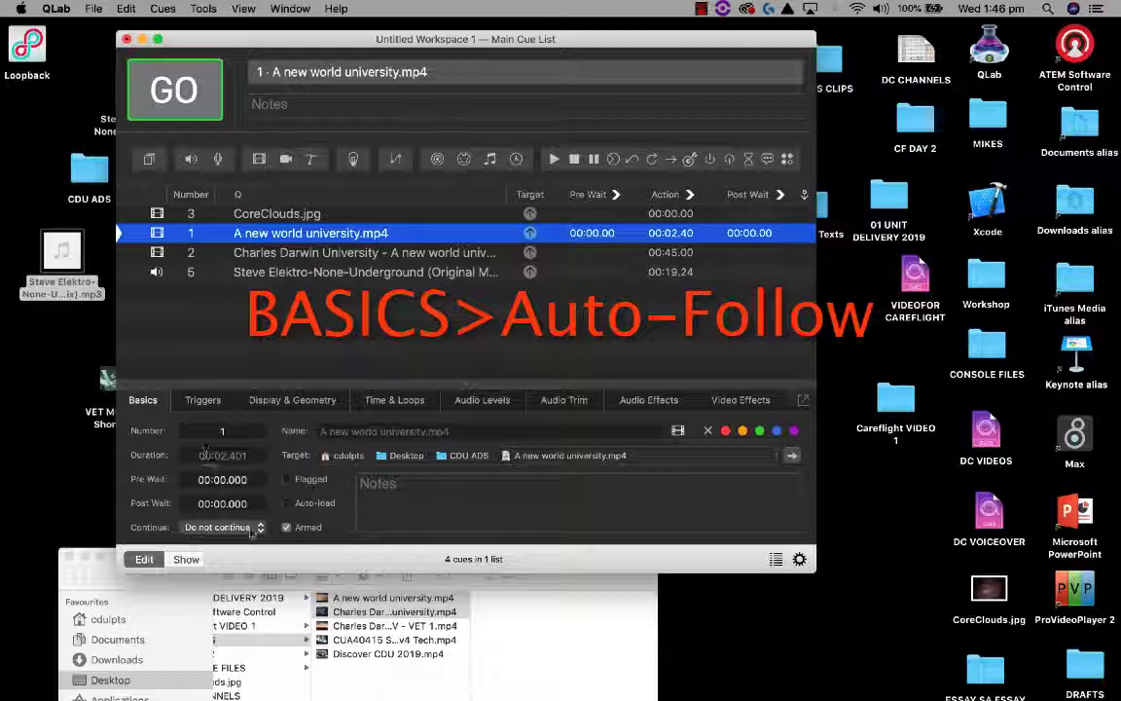
left_click(249, 526)
left_click(216, 551)
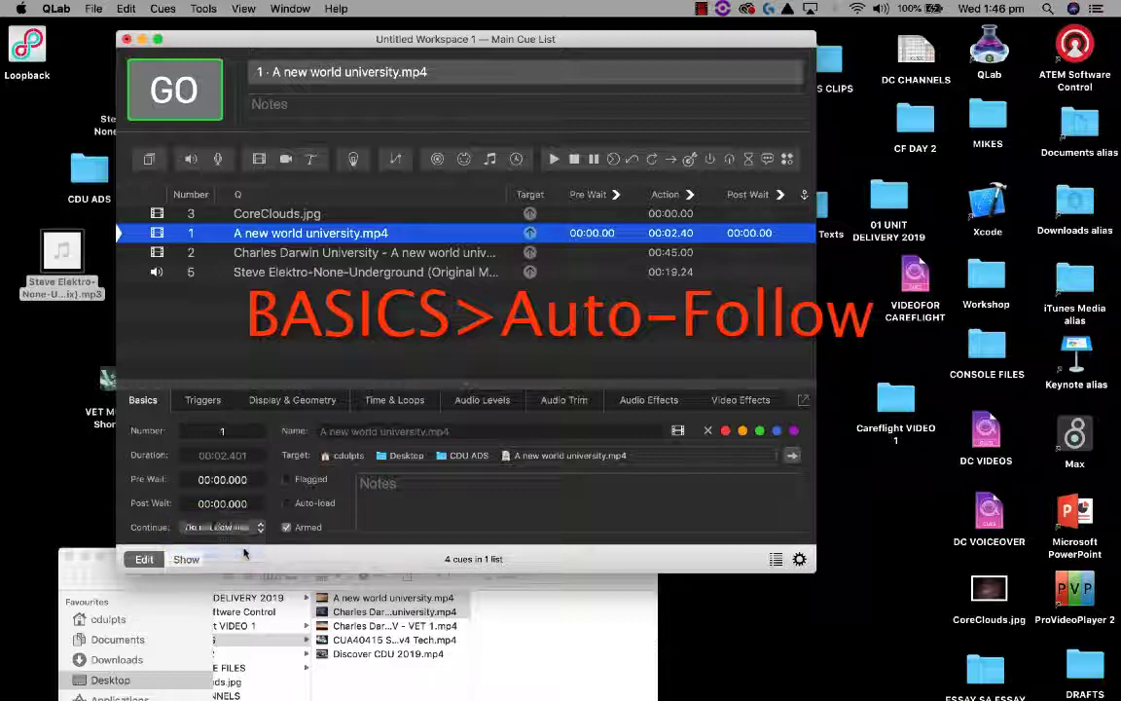
key("space")
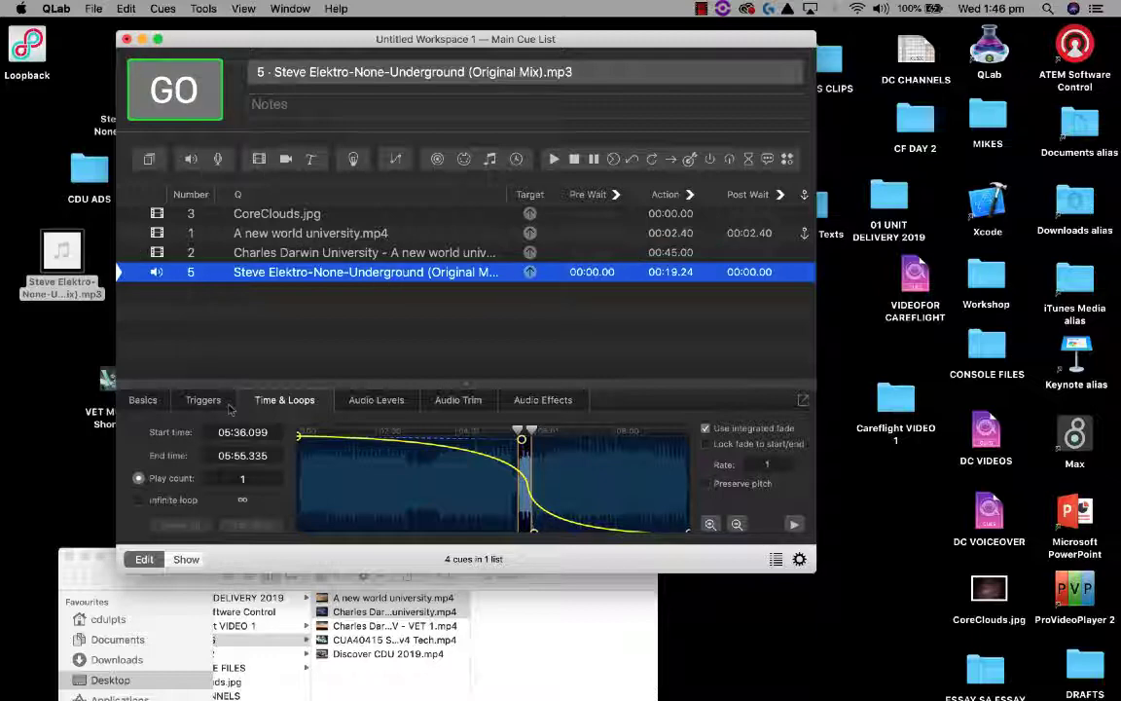
Change the 'A new world university.mp4' cue's continue mode to Auto-continue and fire the cue list to preview it.
left_click(287, 251)
left_click(310, 233)
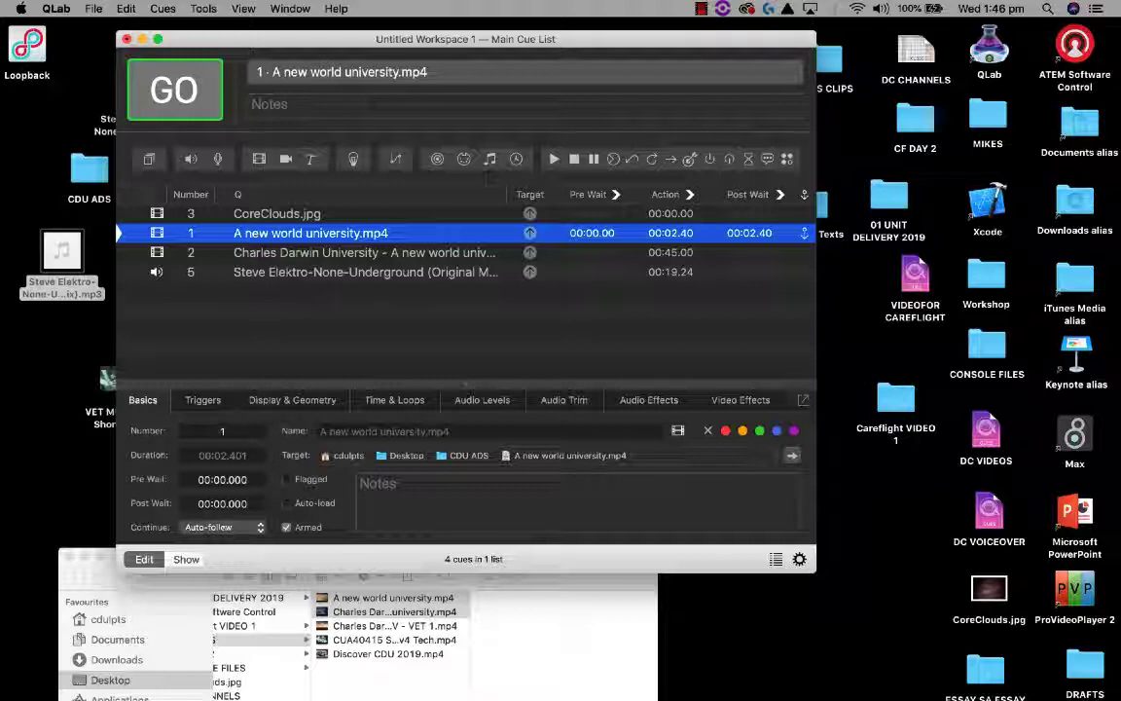
left_click(224, 527)
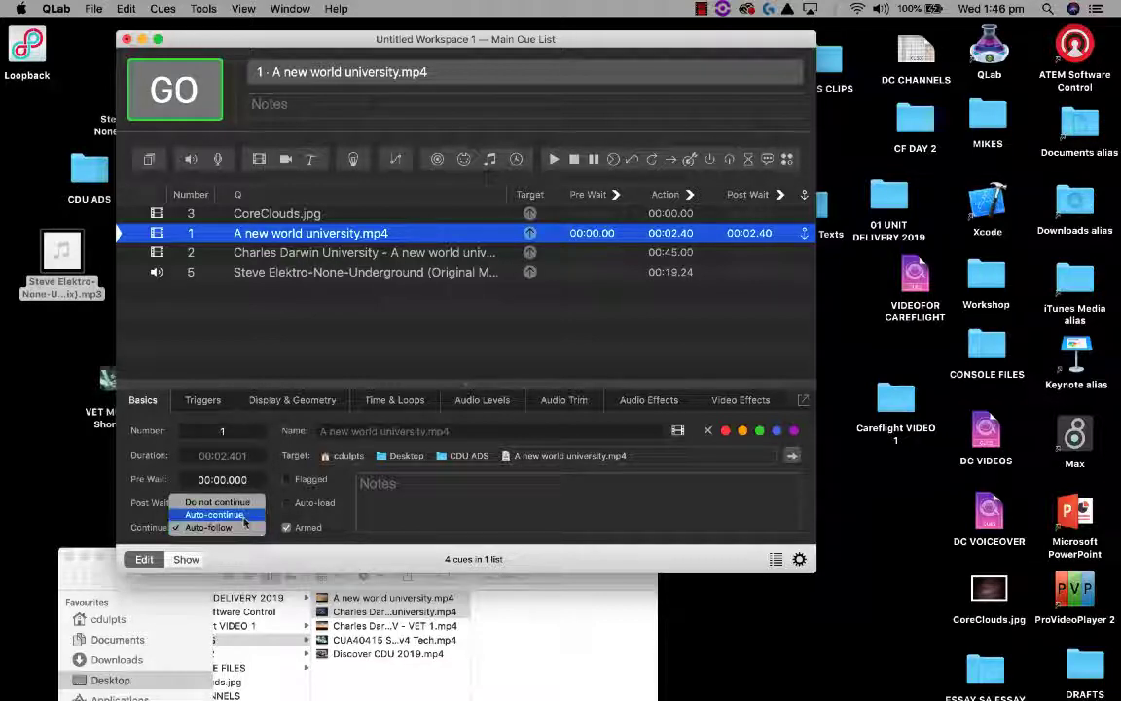
left_click(243, 516)
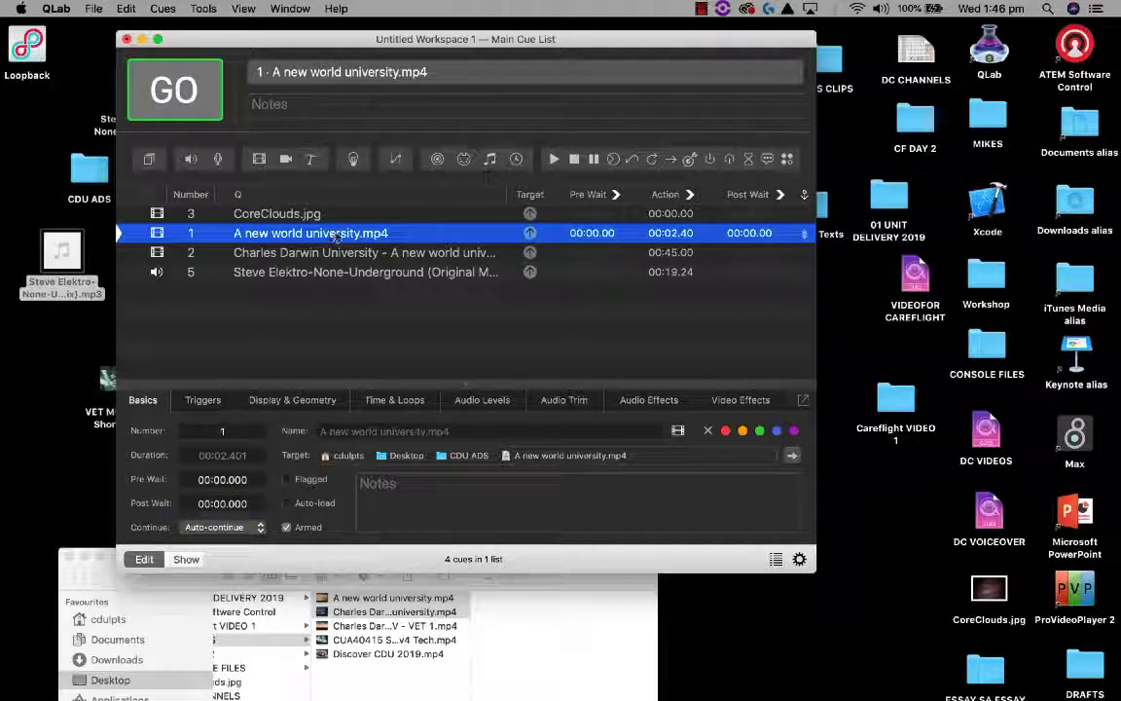
key("space")
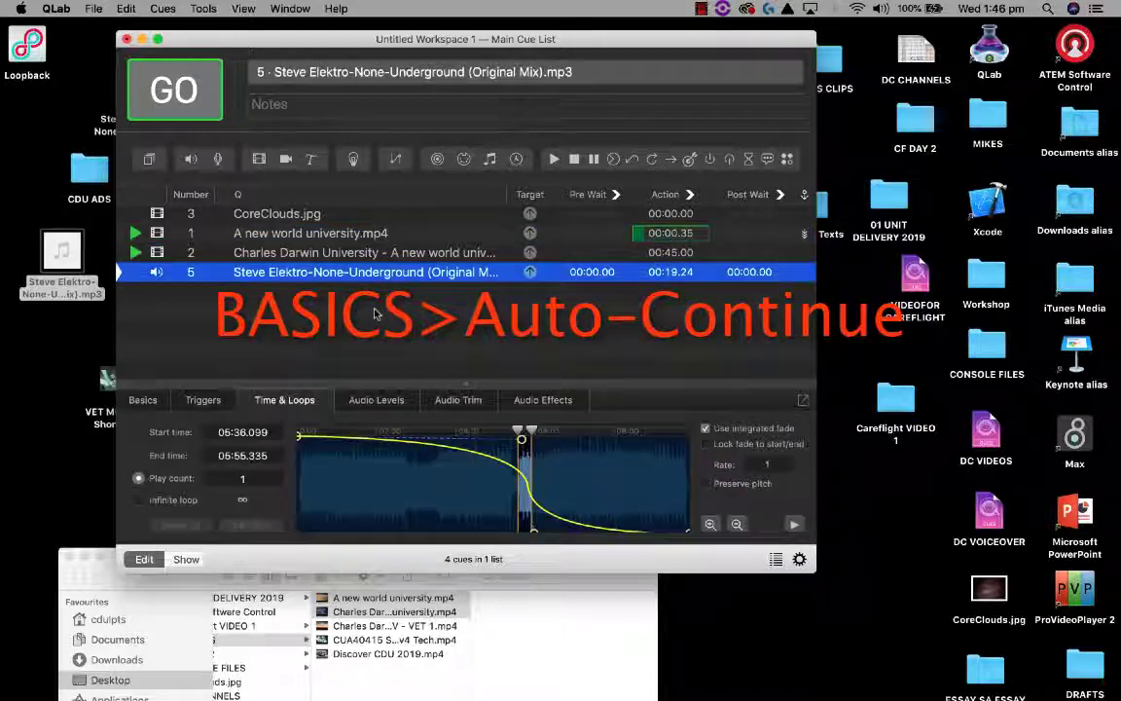